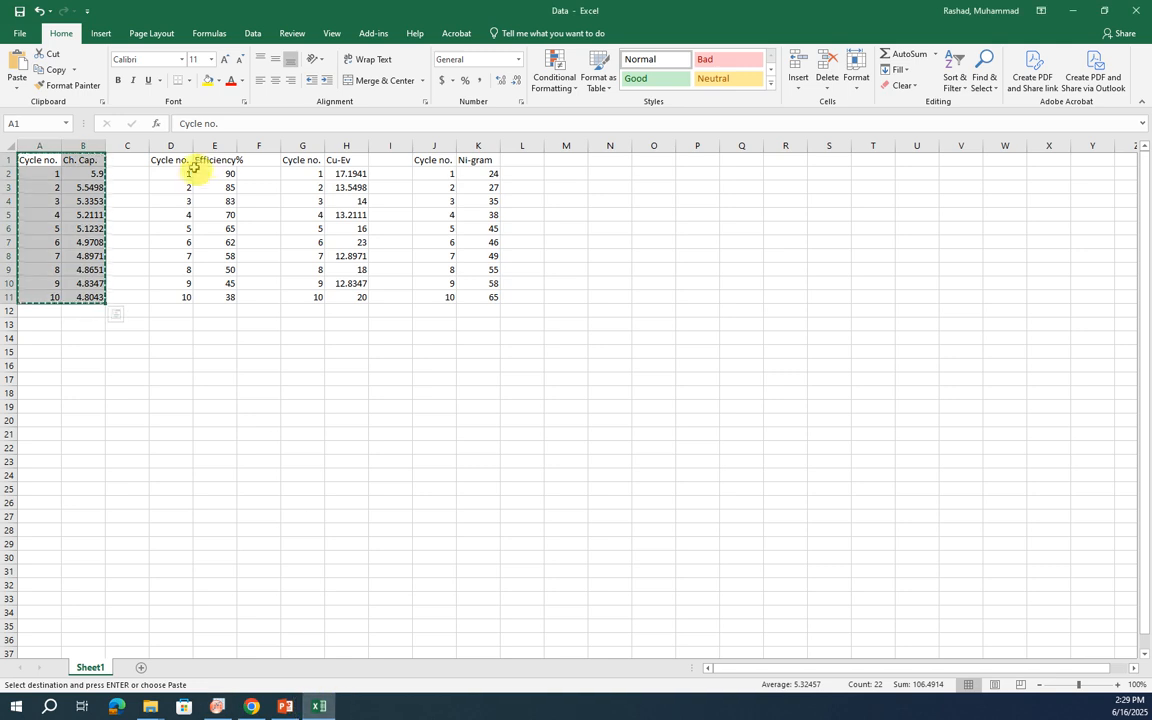
- Copy the Cycle no. and Efficiency% data (D1:E11) from the Excel sheet into Book2 in OriginPro
left_click_drag(172, 160, 231, 290)
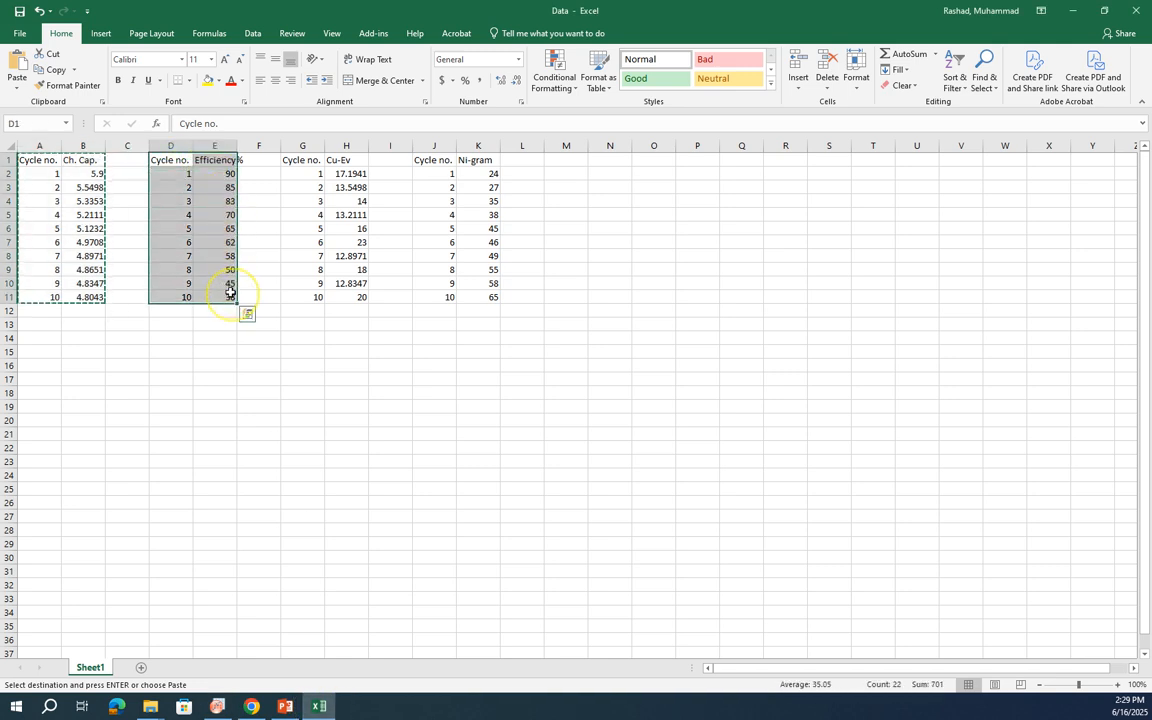
left_click(320, 706)
left_click(318, 142)
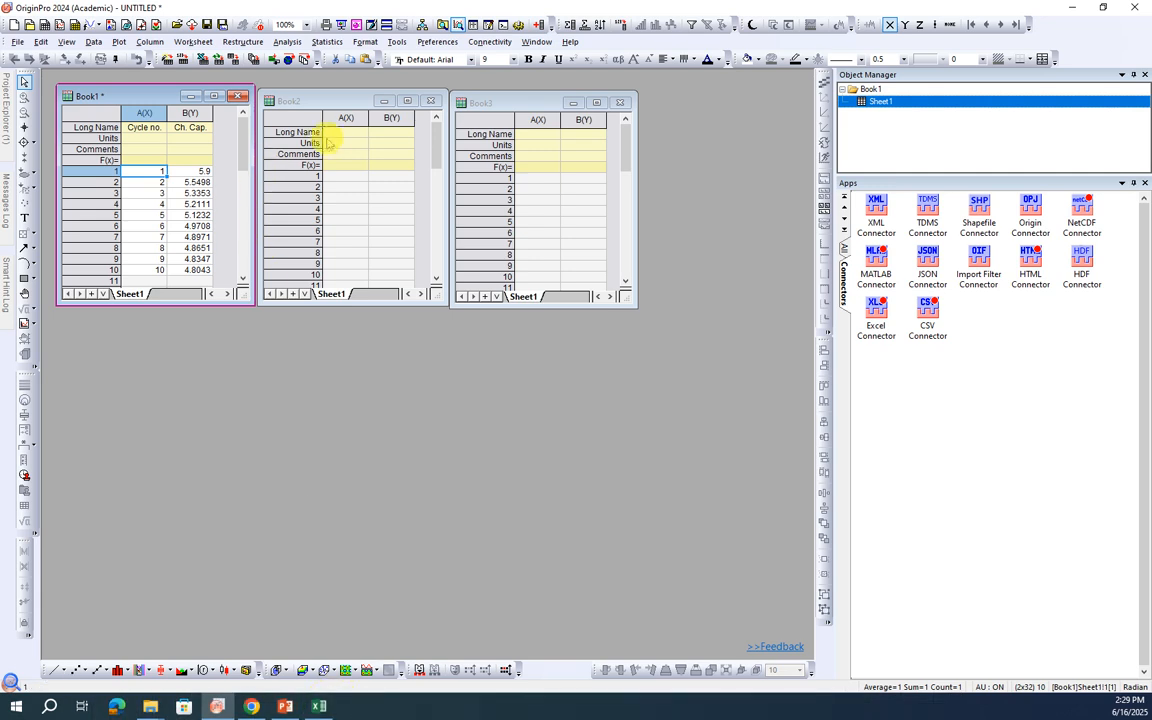
left_click(338, 175)
key("ctrl+v")
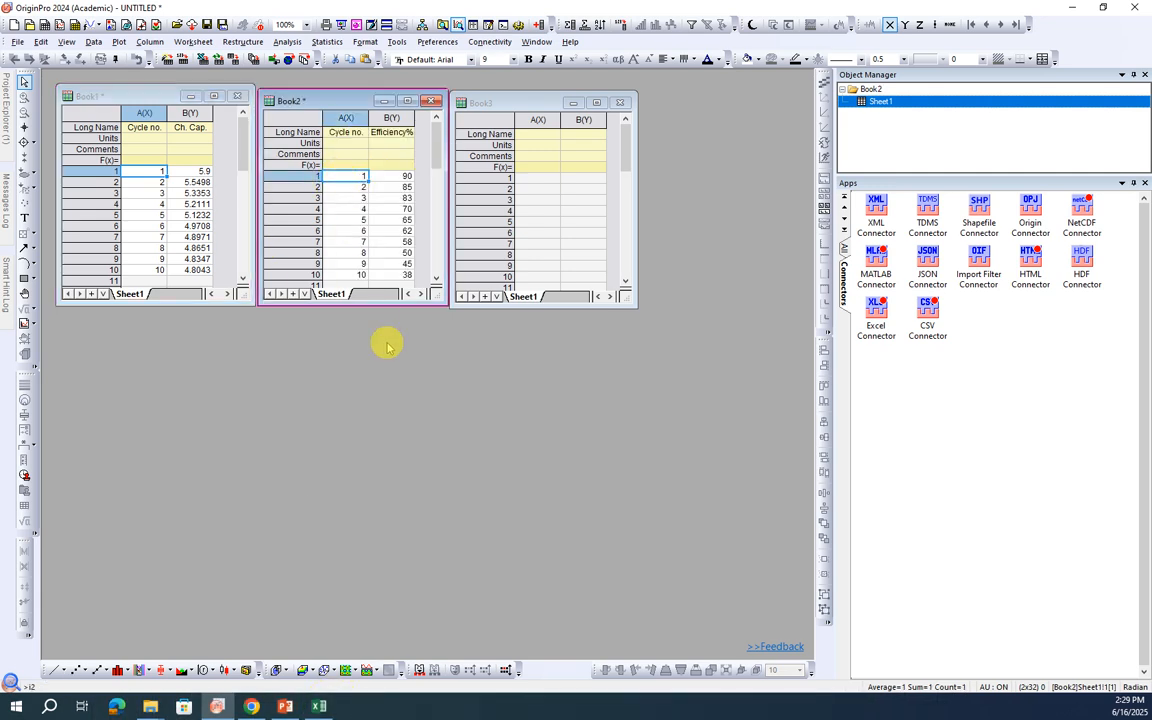
- Copy the Excel Cycle no. and Cu-Ev data (G1:H11) into Book3 in OriginPro and enlarge the Book3 window slightly
left_click(320, 706)
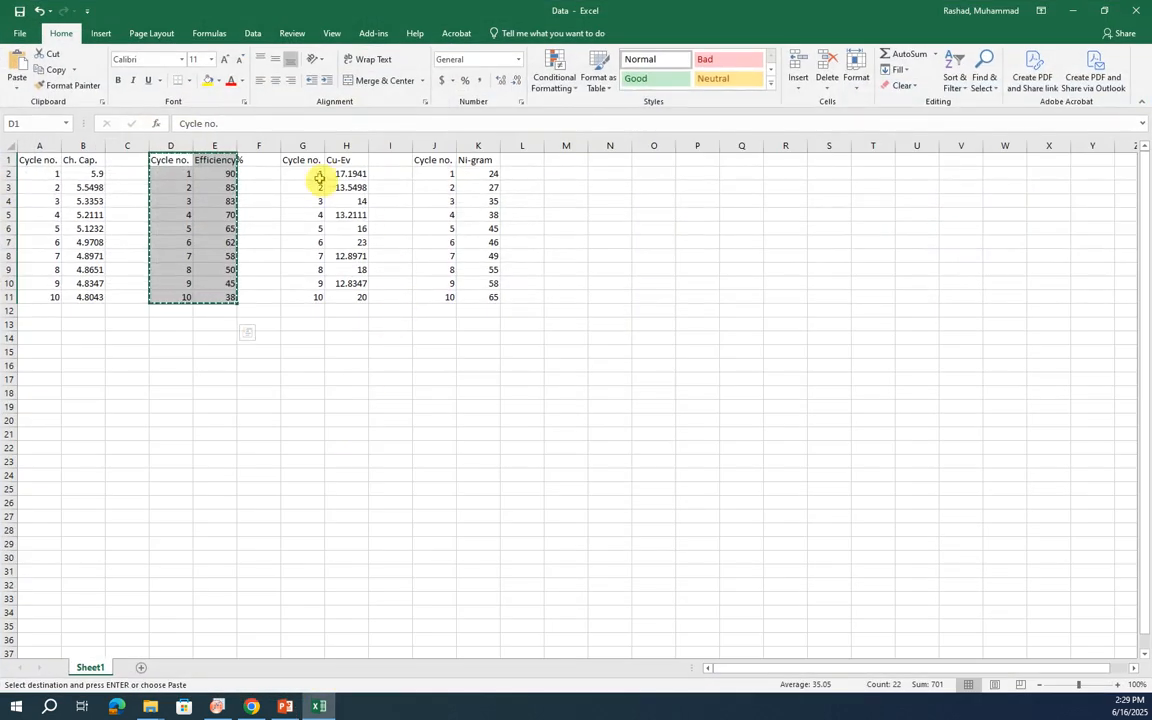
left_click_drag(309, 161, 357, 296)
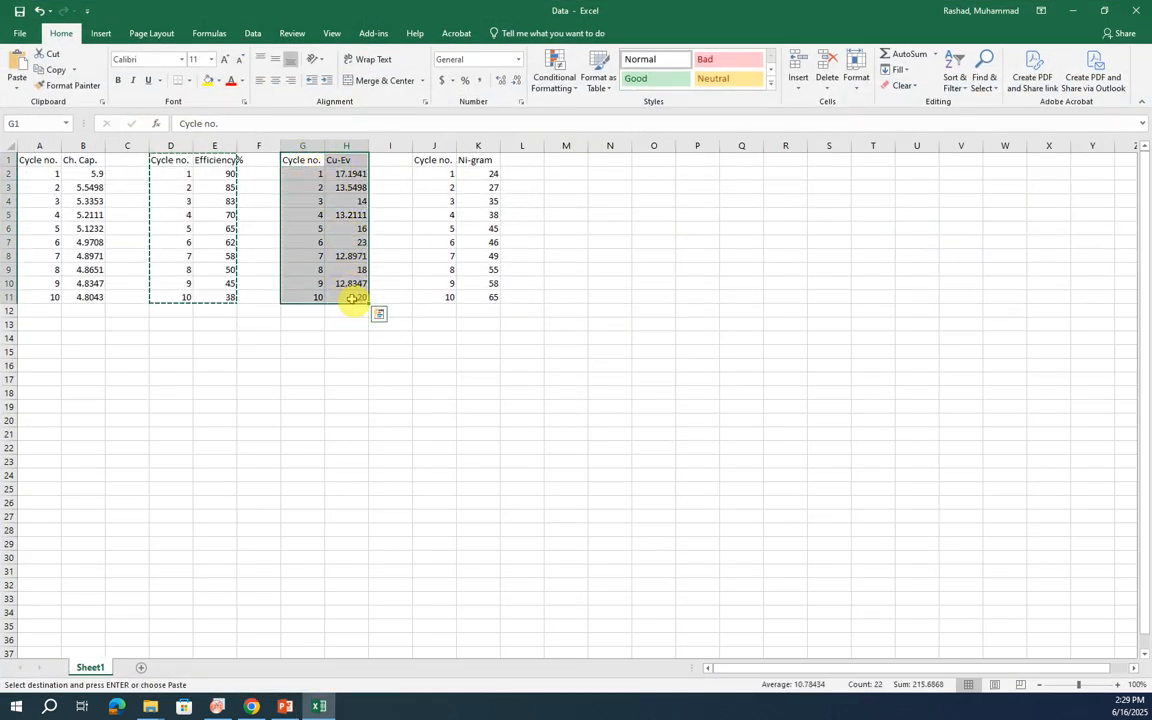
key("ctrl+c")
left_click(217, 706)
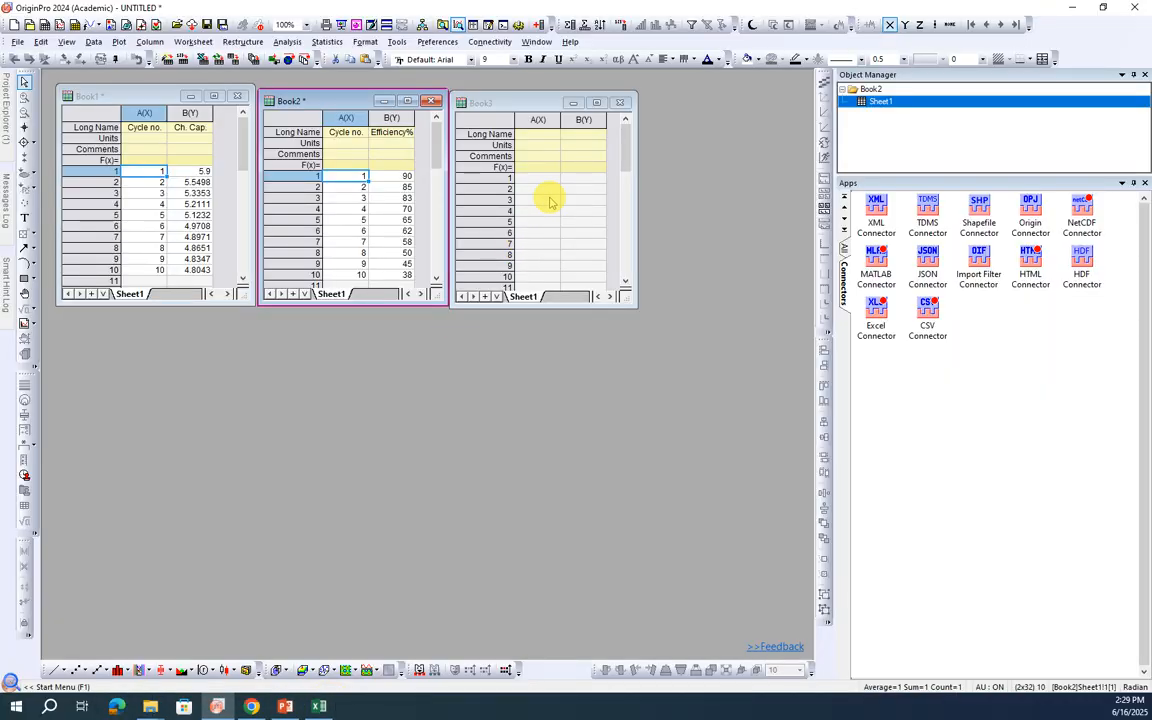
left_click(537, 180)
key("ctrl+v")
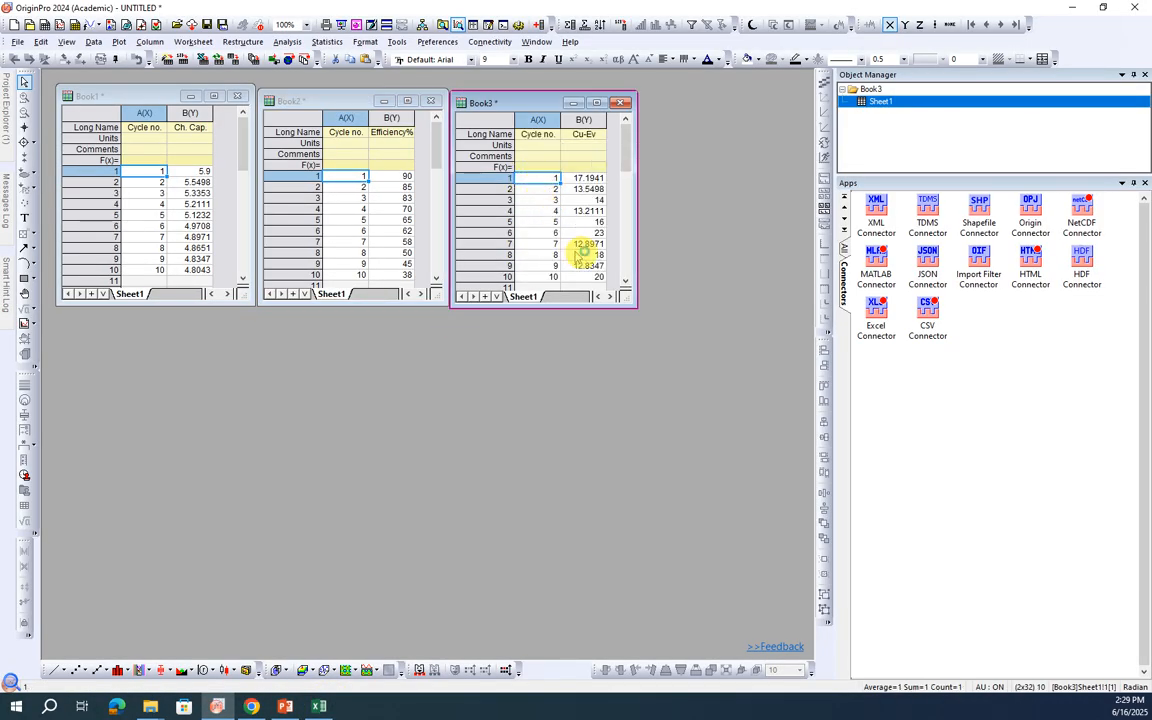
left_click_drag(636, 309, 659, 315)
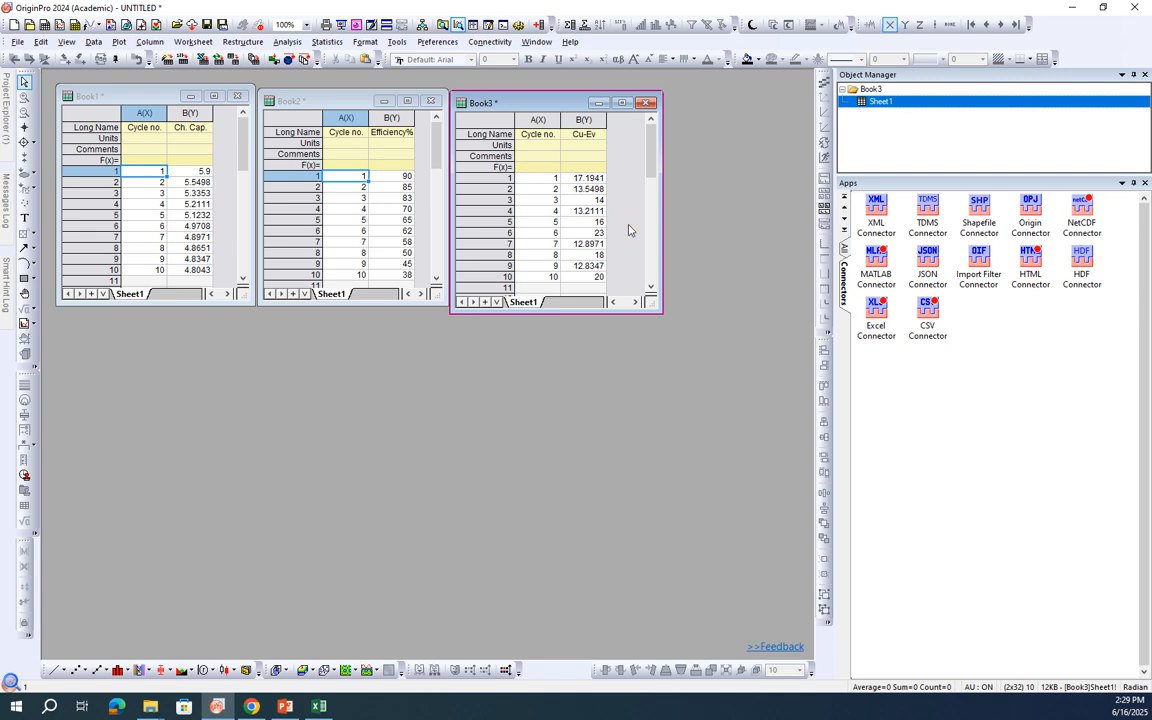
- Create a fourth Origin workbook, fill it with the Excel Cycle no. and Ni-gram data (J1:K11), and fit its window below Book1
left_click(30, 24)
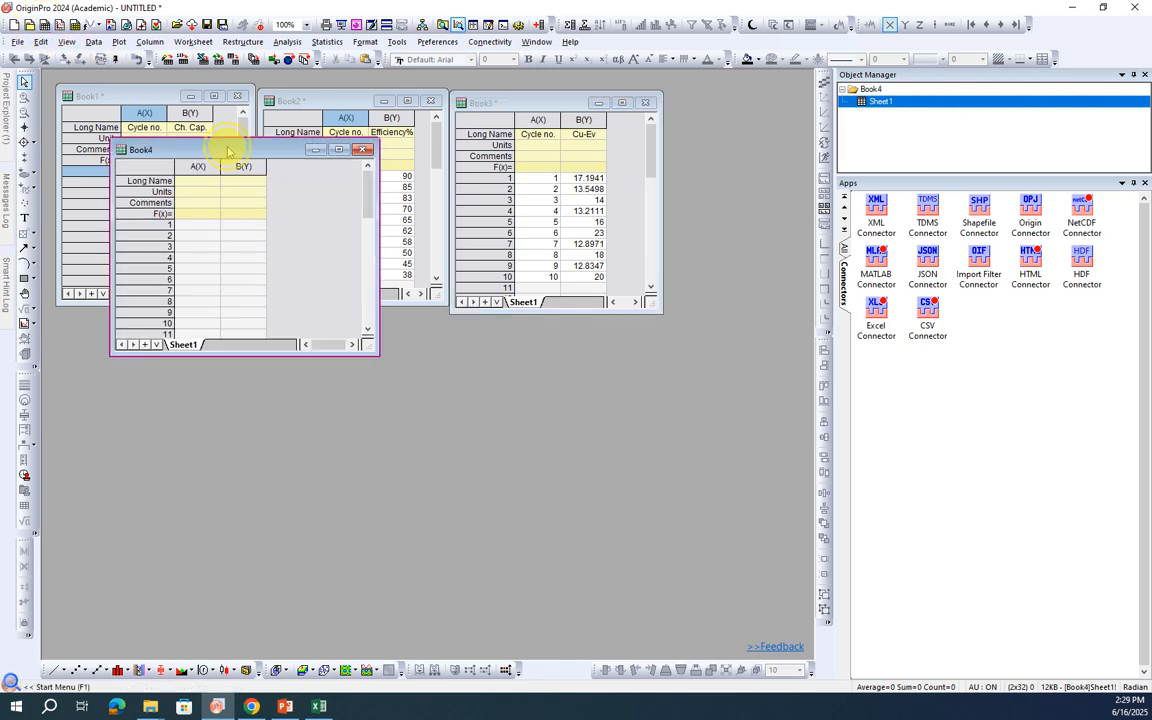
left_click_drag(228, 150, 226, 337)
left_click(319, 706)
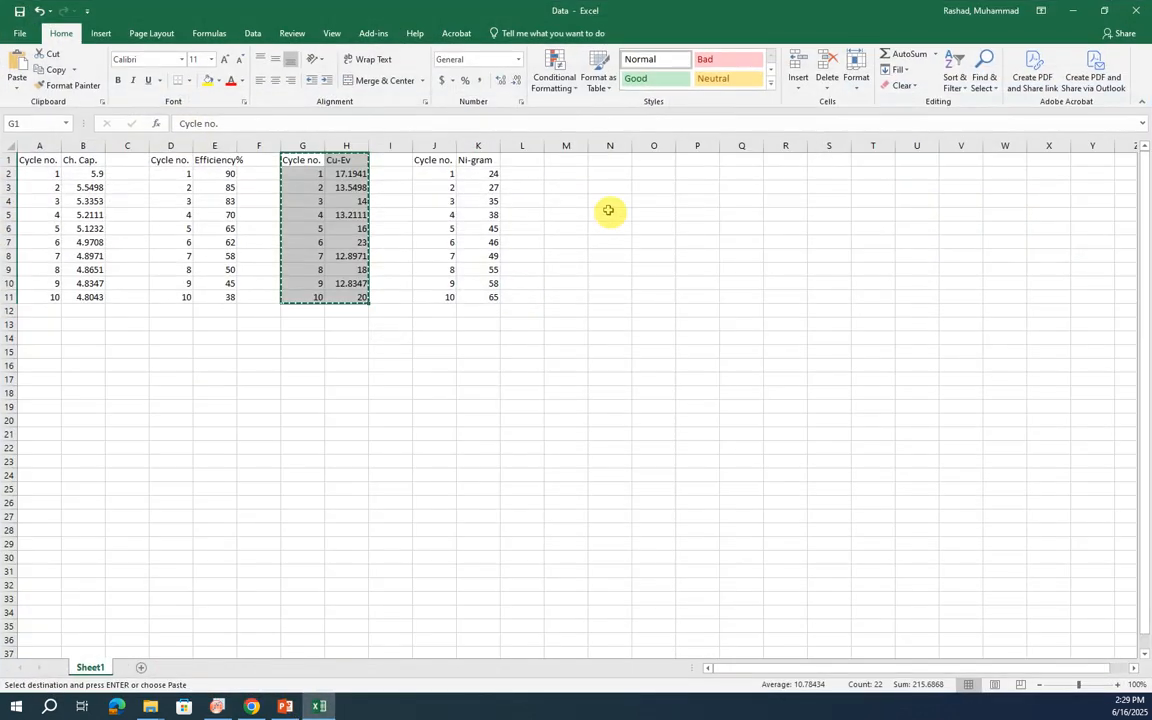
left_click_drag(434, 160, 476, 299)
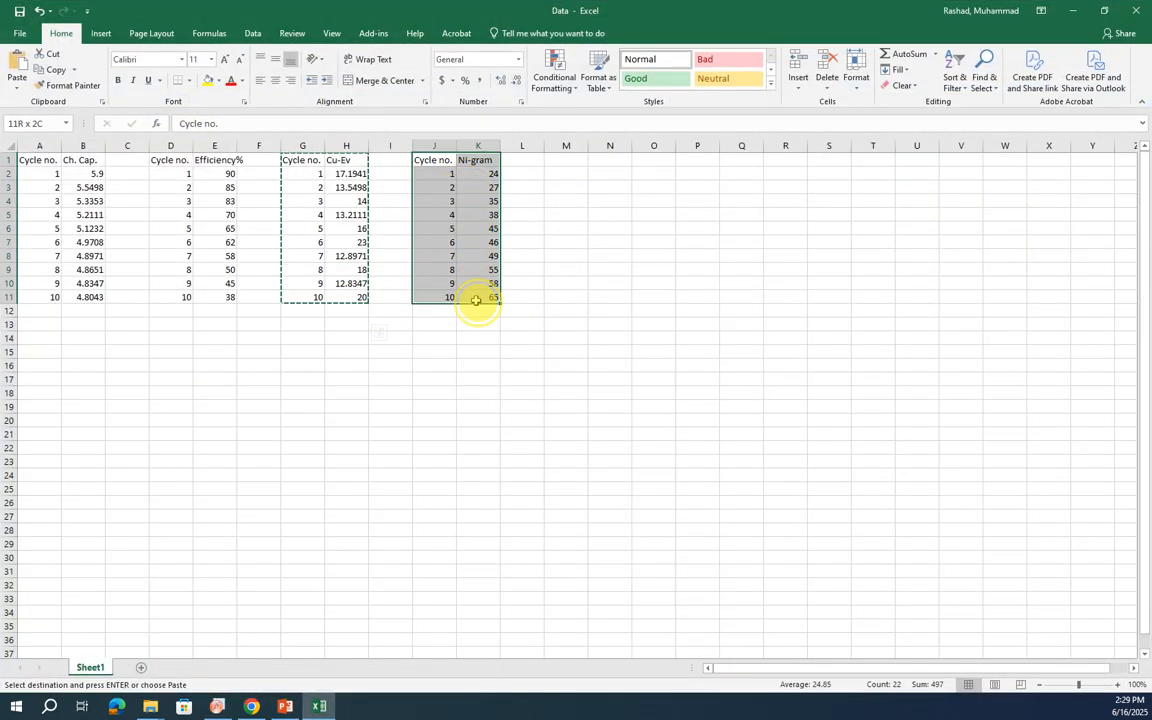
key("ctrl+c")
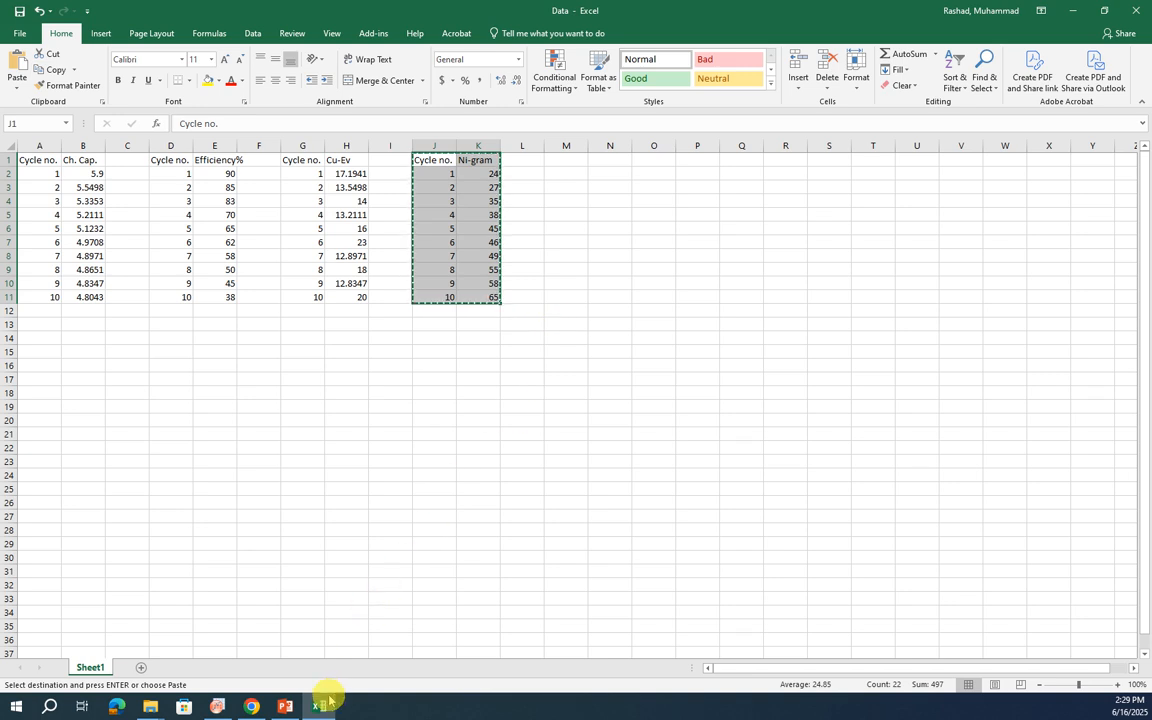
left_click(328, 700)
left_click(195, 423)
key("ctrl+v")
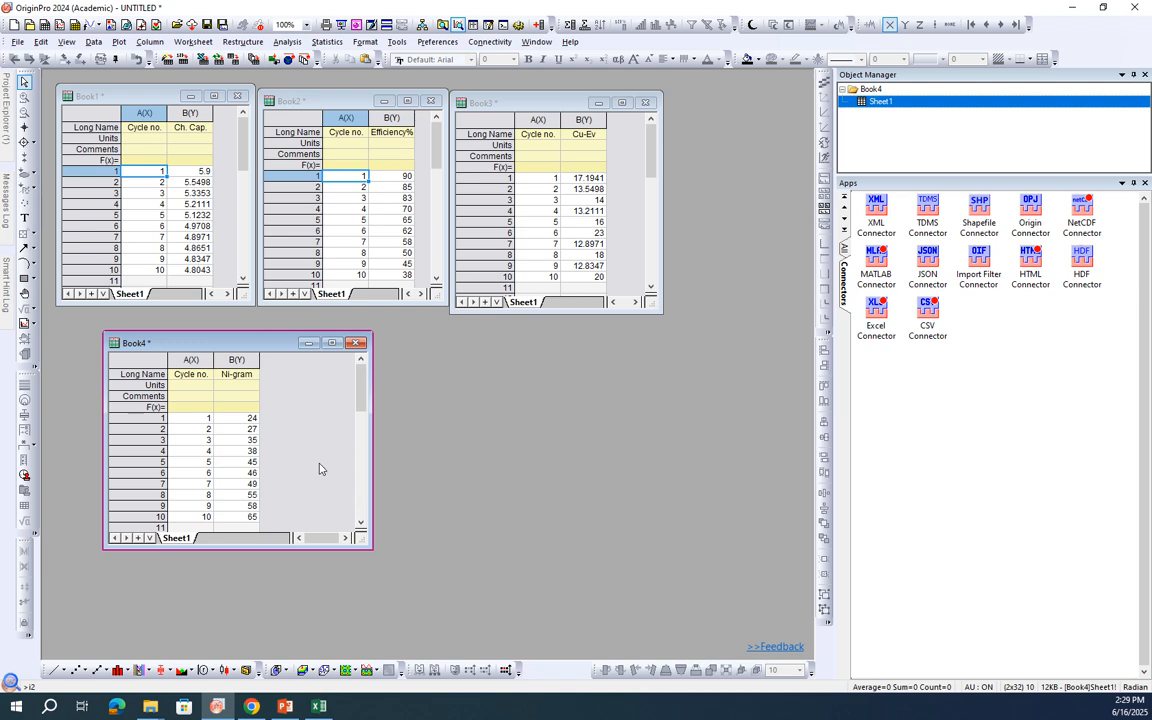
left_click_drag(368, 545, 300, 546)
left_click_drag(175, 342, 128, 337)
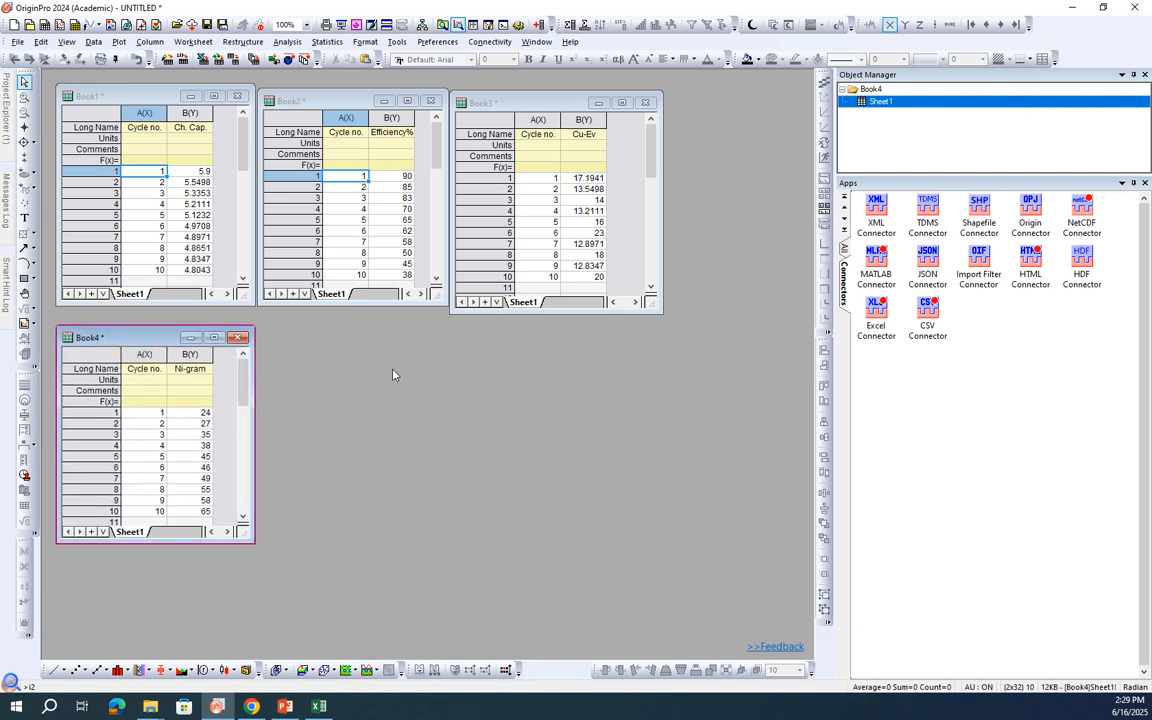
left_click(285, 706)
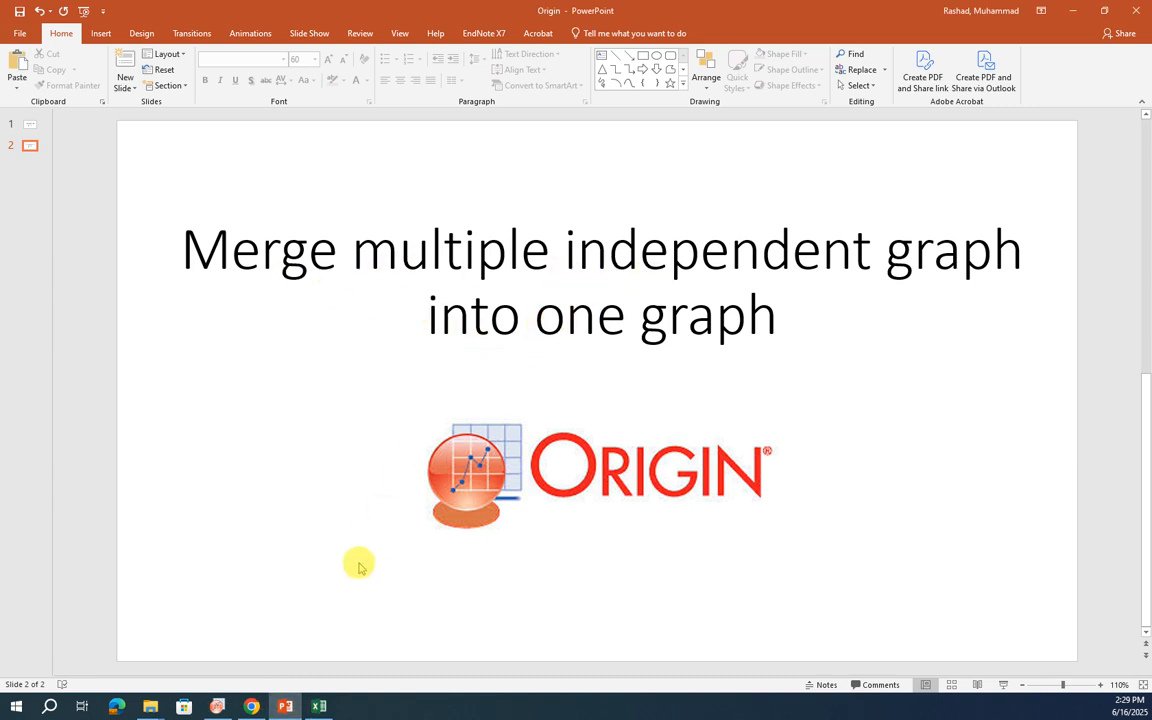
left_click(285, 706)
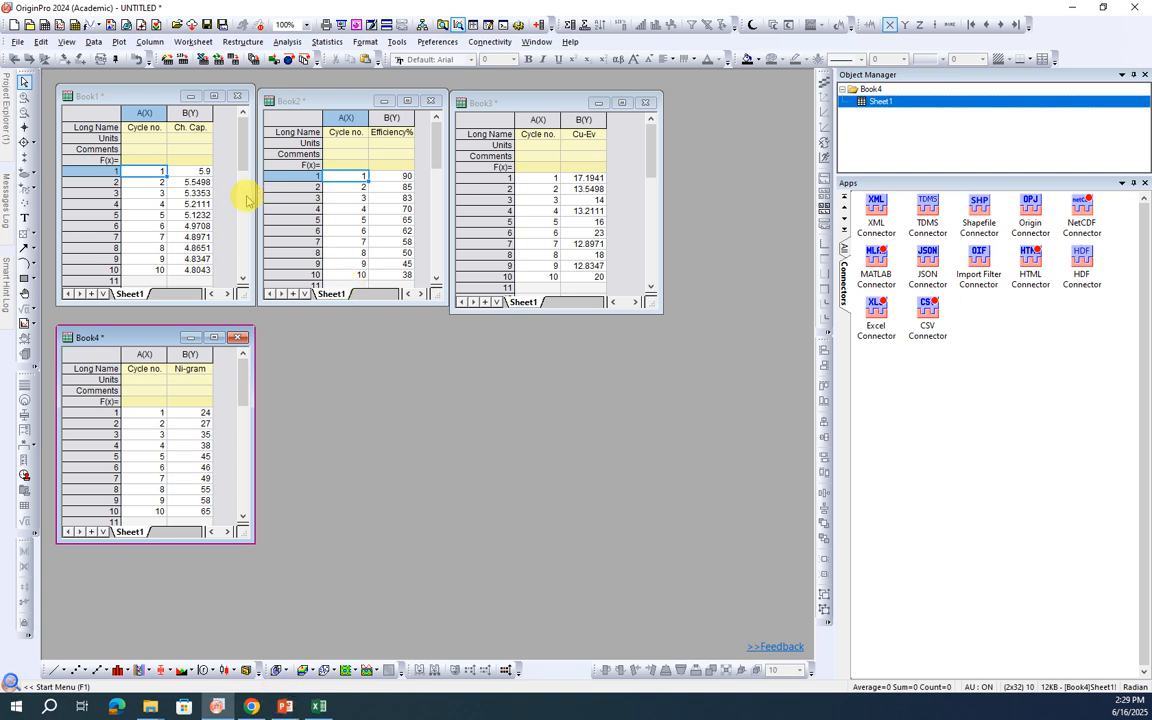
- Plot Book1's Ch. Cap. against Cycle no. as a line and symbol graph, and move and narrow its window over Book1
left_click(210, 168)
left_click_drag(147, 113, 190, 113)
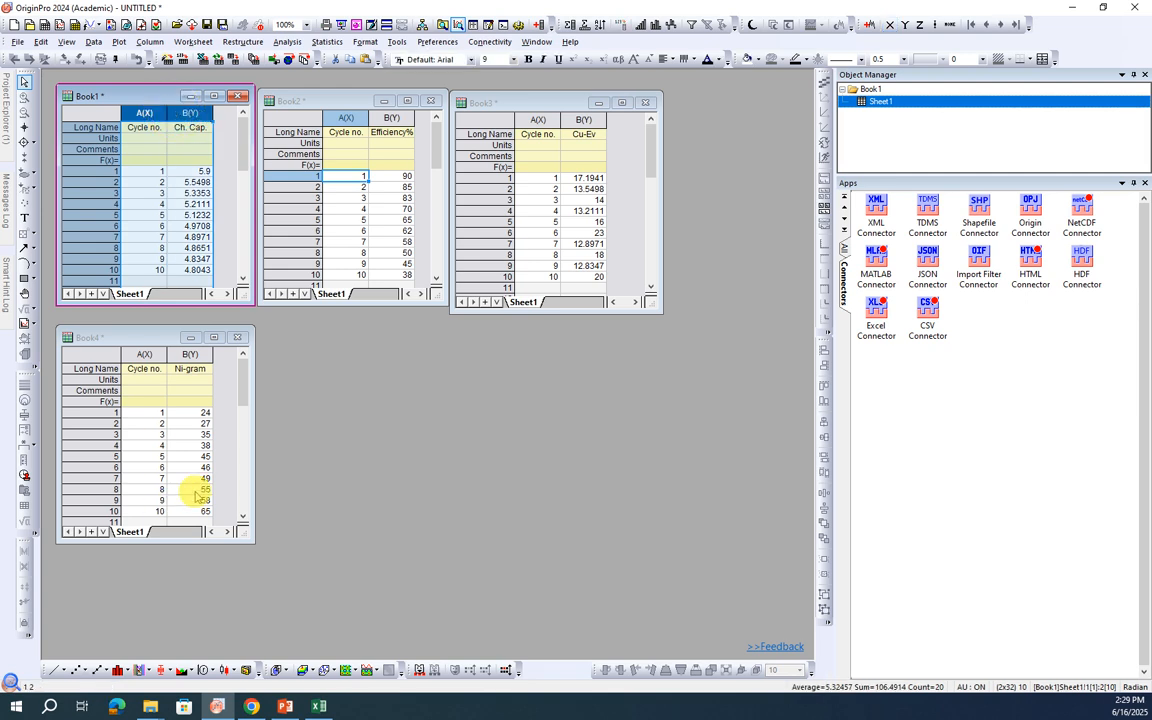
left_click(100, 670)
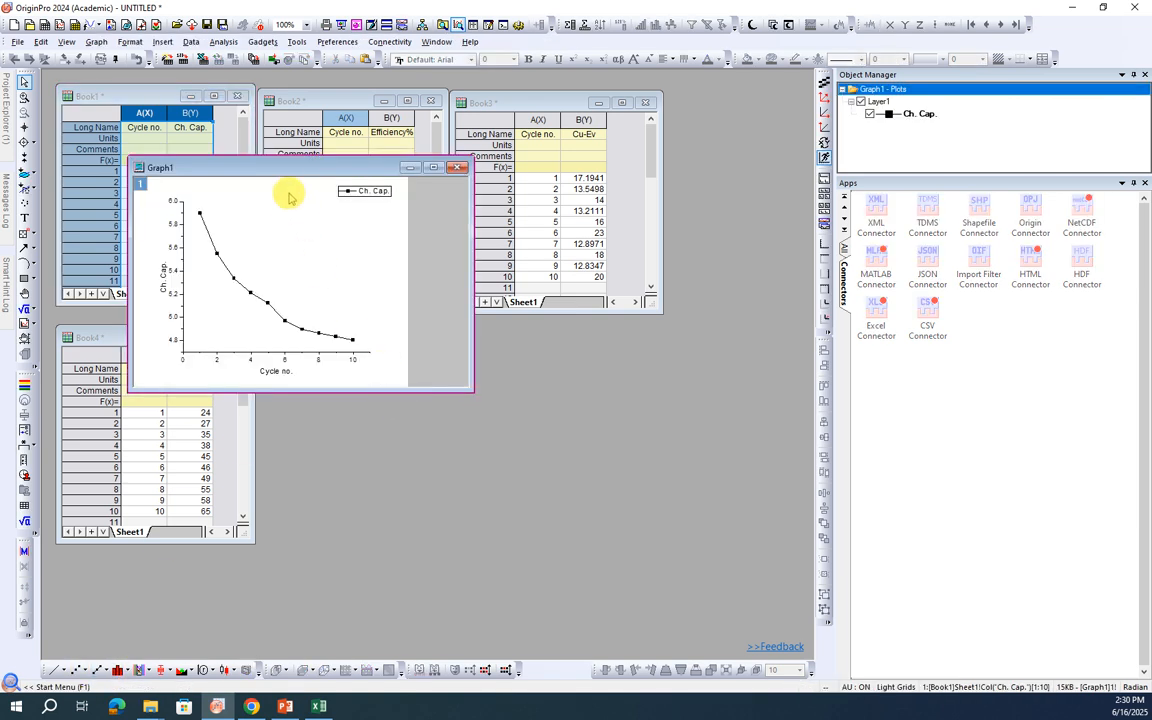
left_click_drag(283, 172, 153, 107)
left_click_drag(375, 231, 310, 235)
- Spread the Book2, Book3 and Book4 windows apart around the Ch. Cap. graph
left_click_drag(334, 103, 423, 117)
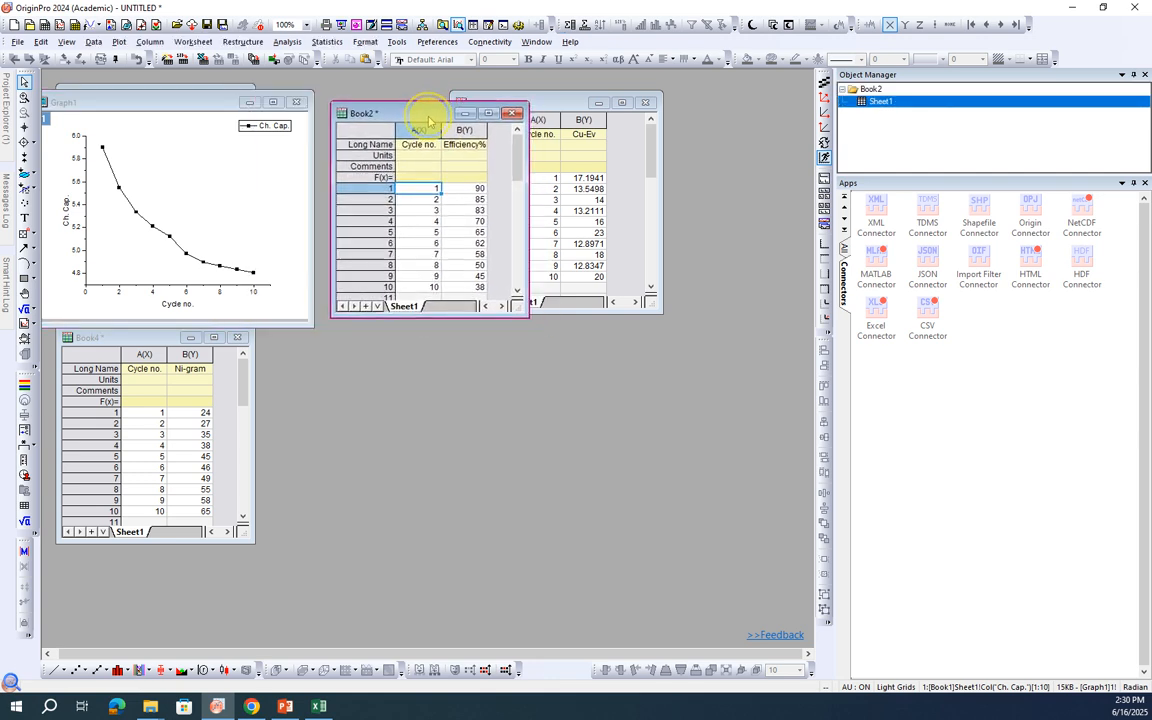
left_click_drag(564, 104, 402, 369)
left_click_drag(148, 340, 614, 390)
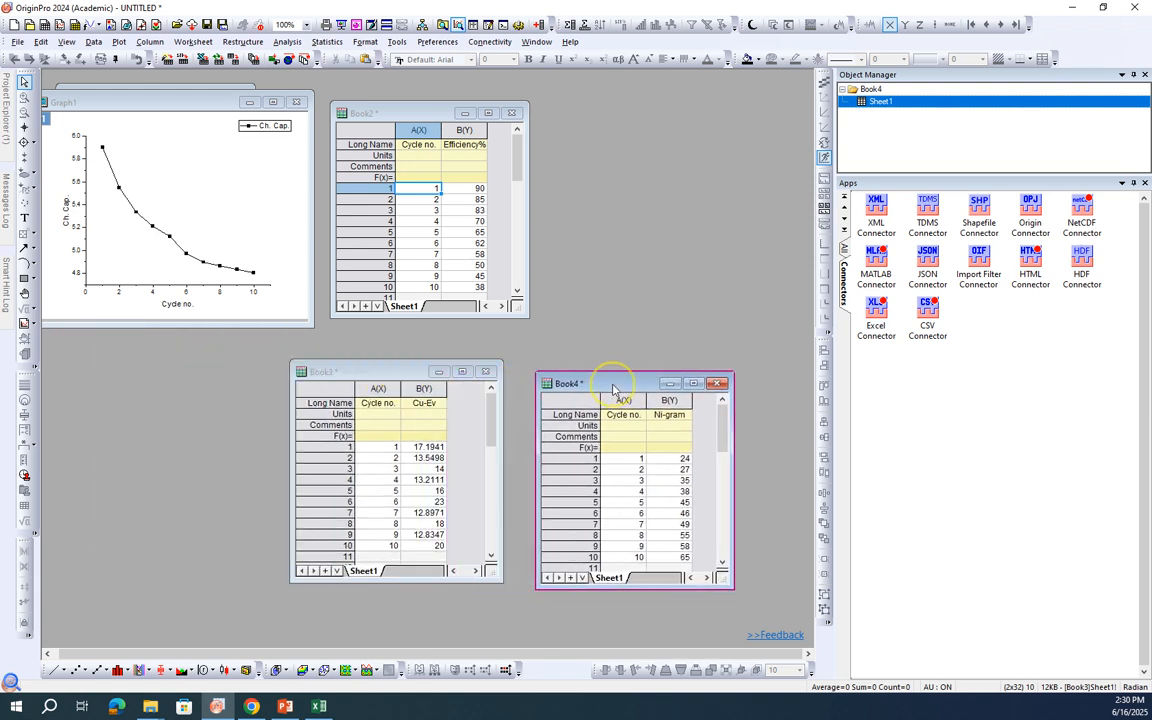
left_click_drag(349, 376, 201, 378)
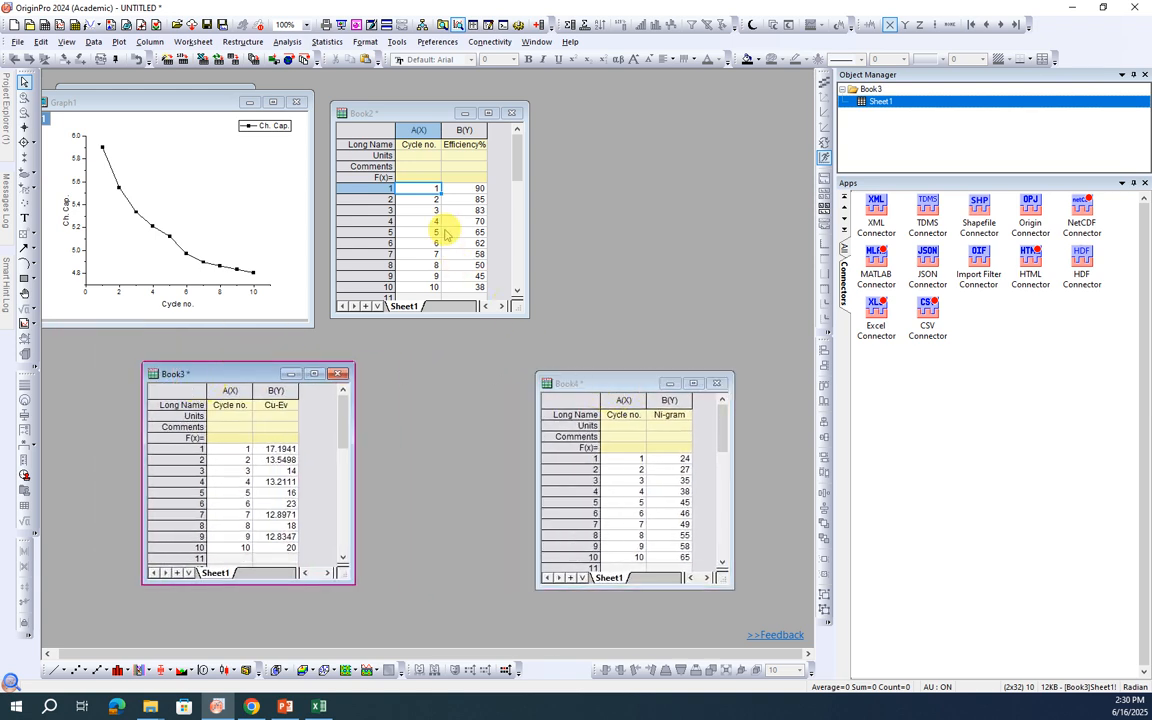
- Plot Book2's Efficiency% against Cycle no. as a line and symbol graph and place it beside the Ch. Cap. graph
left_click(464, 131)
left_click(412, 129, "shift")
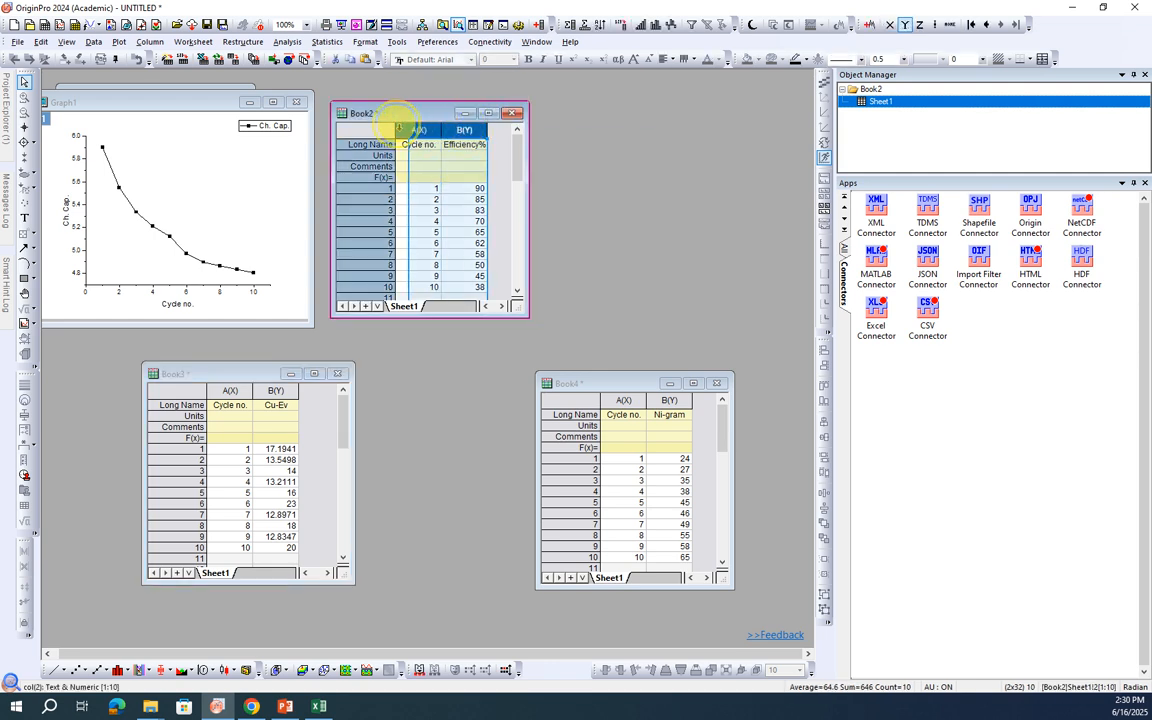
left_click(99, 669)
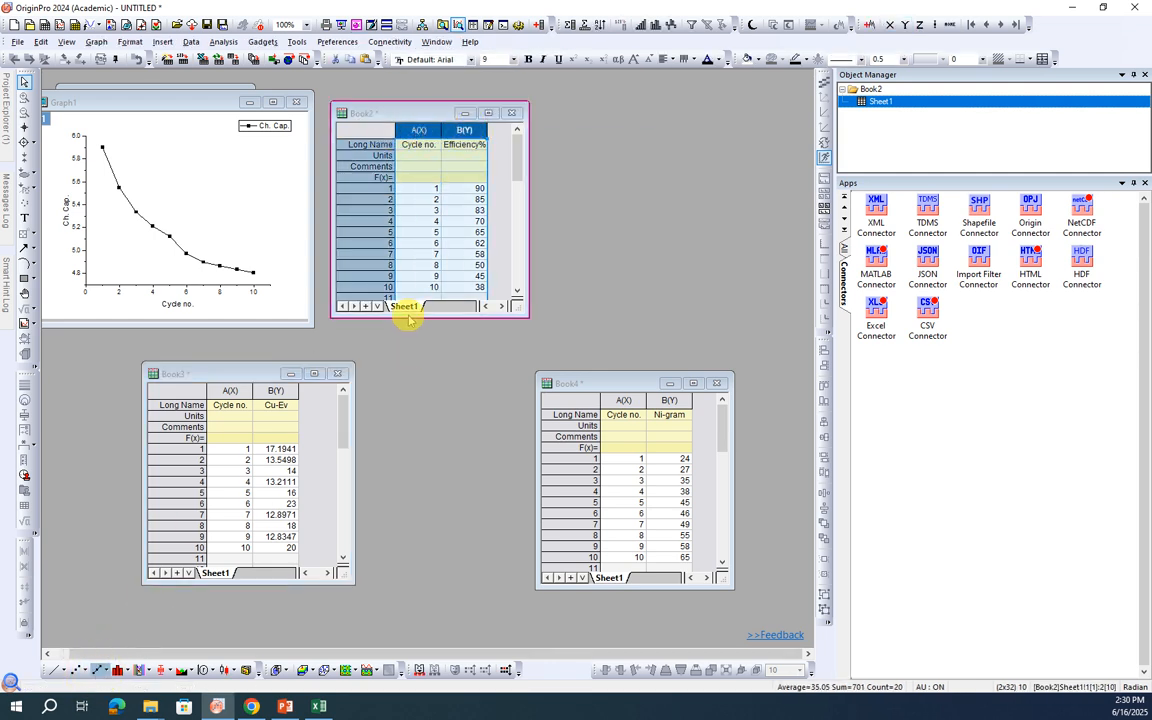
left_click_drag(303, 187, 512, 125)
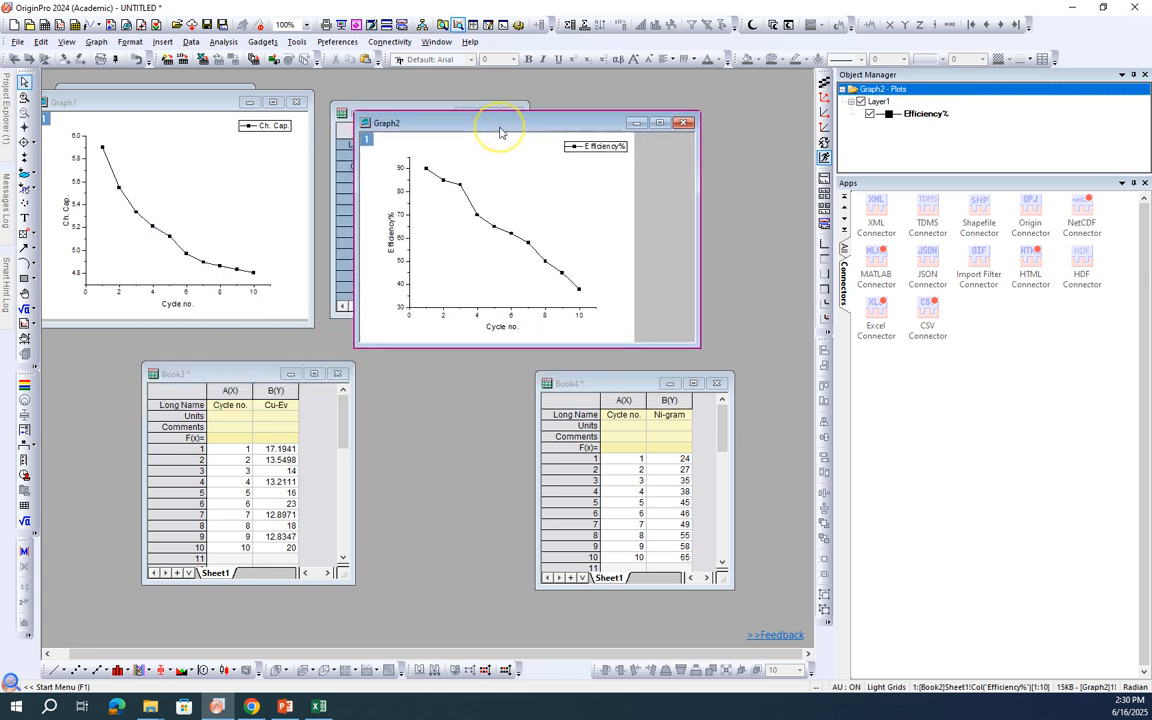
- Plot Book3's Cu-Ev against Cycle no. as a line and symbol graph and place it below the Ch. Cap. graph
left_click(276, 390)
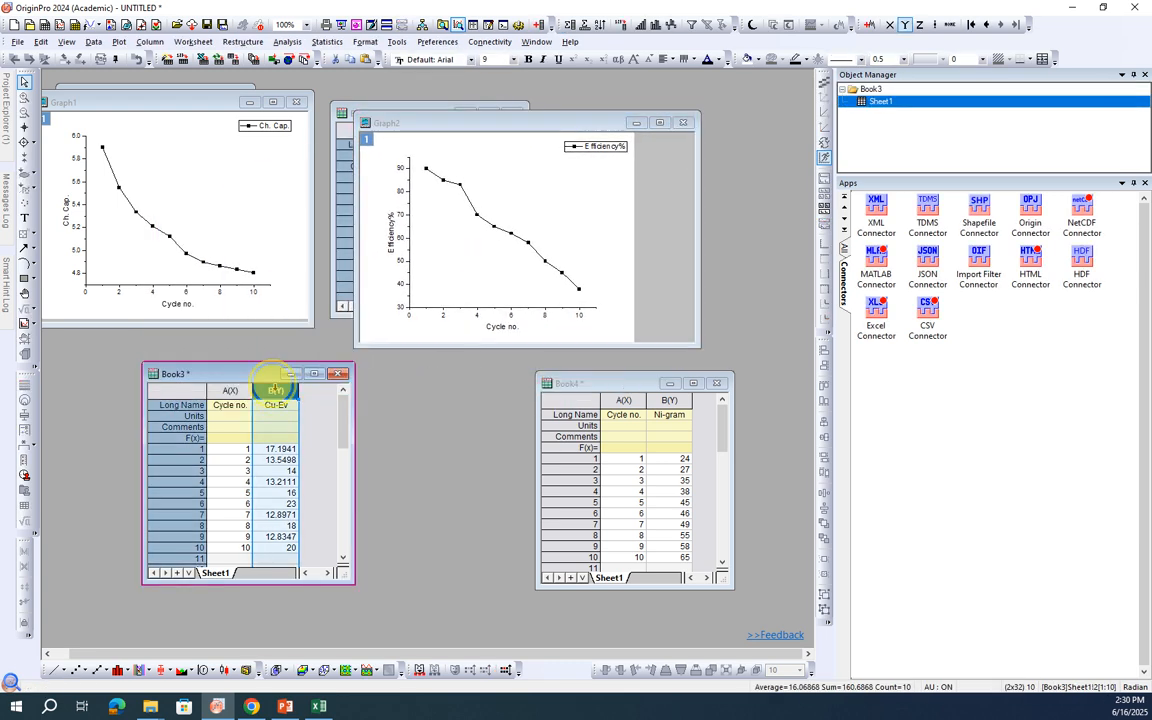
left_click(230, 390, "shift")
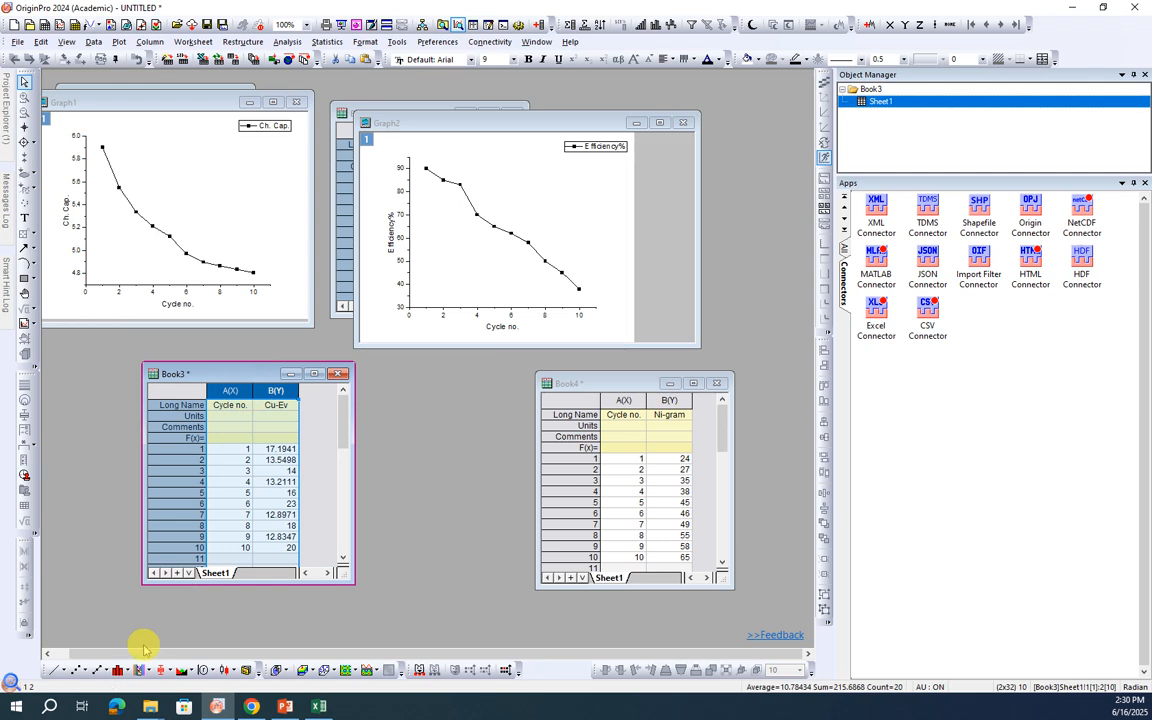
left_click(97, 670)
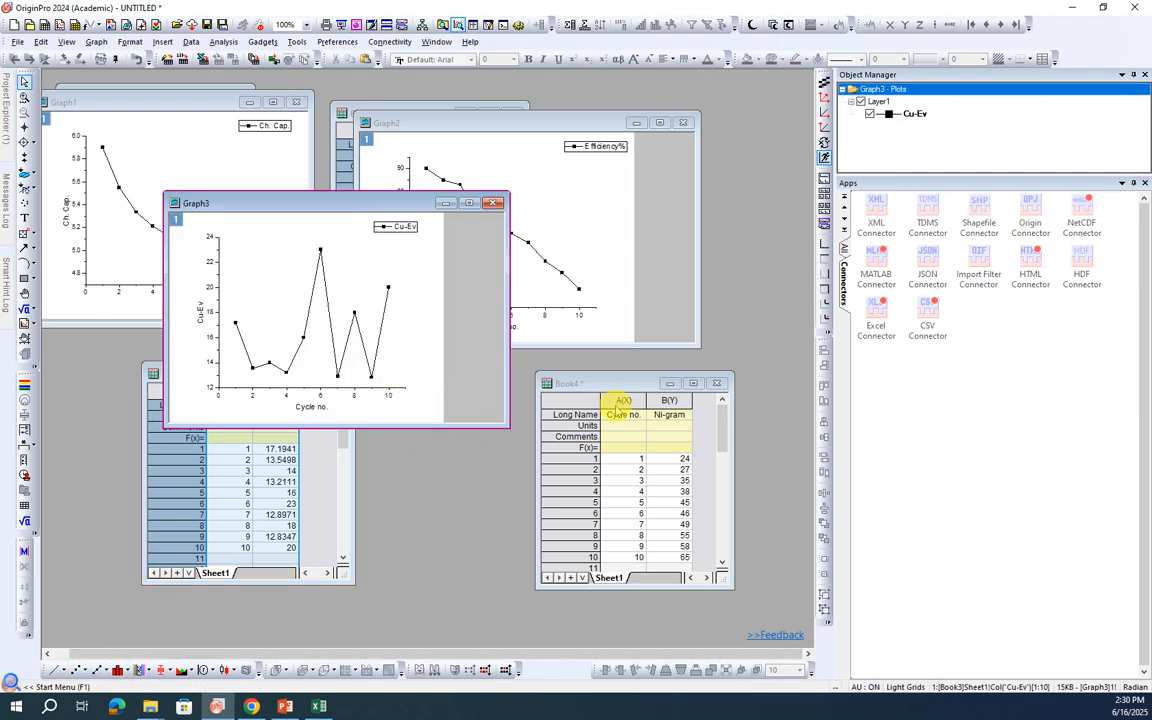
left_click_drag(349, 207, 273, 367)
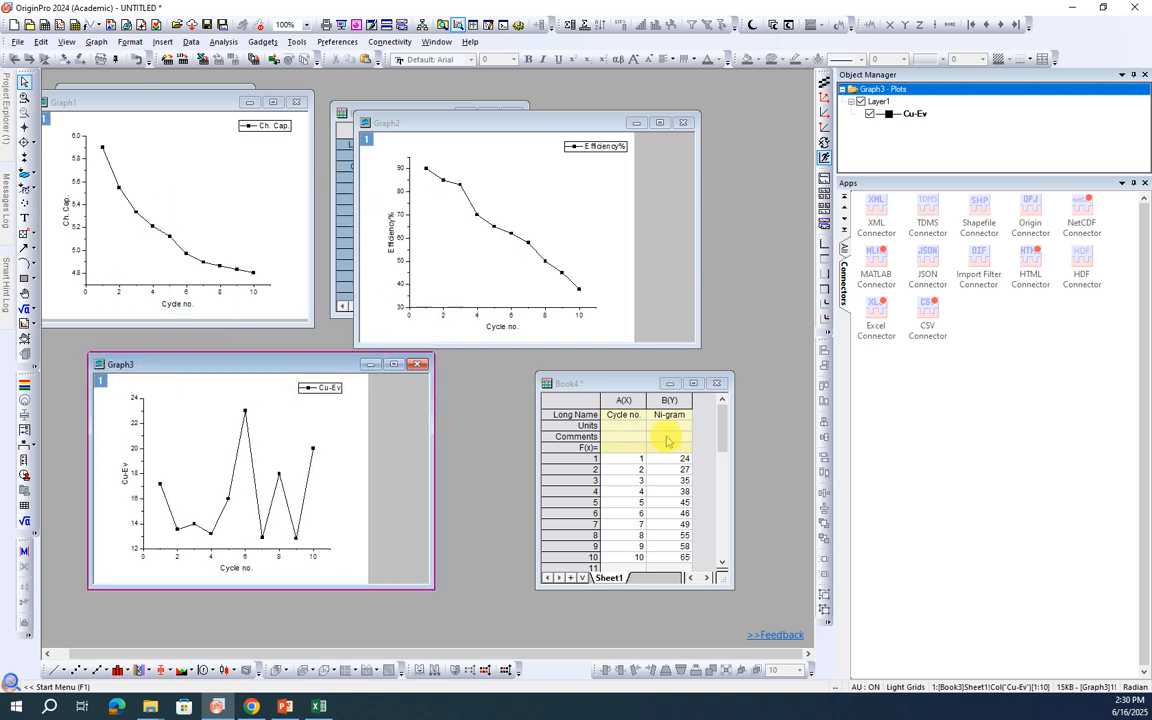
- Plot Book4's Ni-gram against Cycle no. as a line and symbol graph and place it below the Efficiency% graph
left_click(672, 400)
left_click(623, 400, "shift")
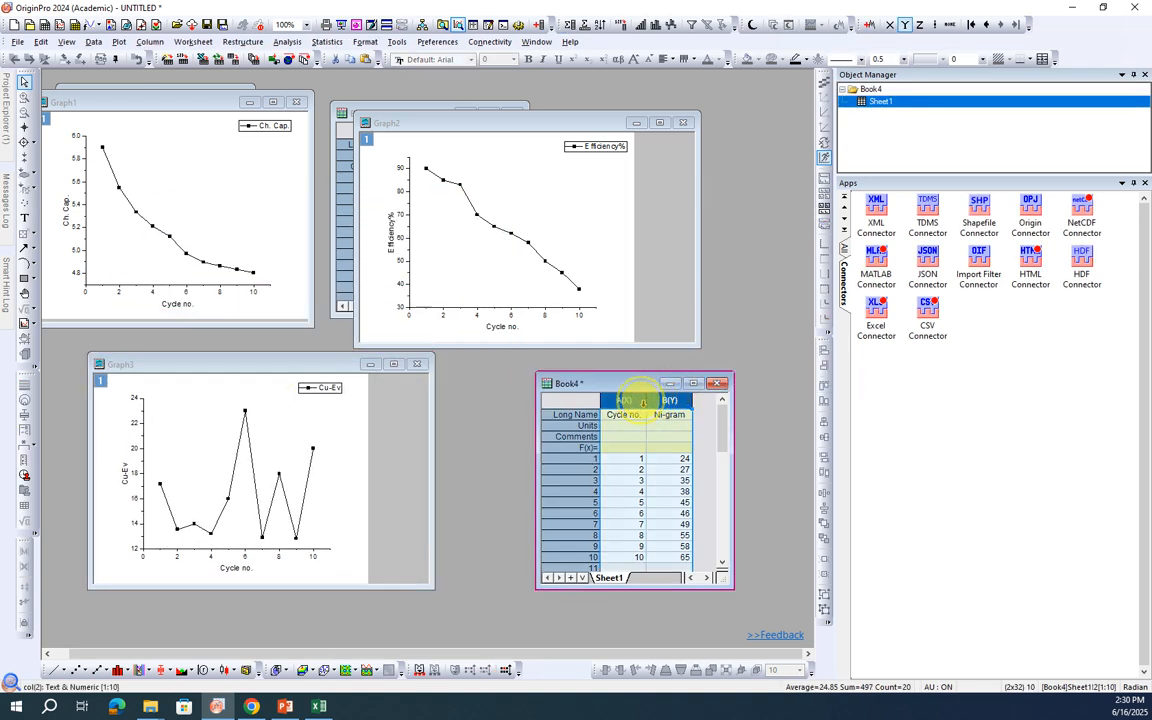
left_click(103, 669)
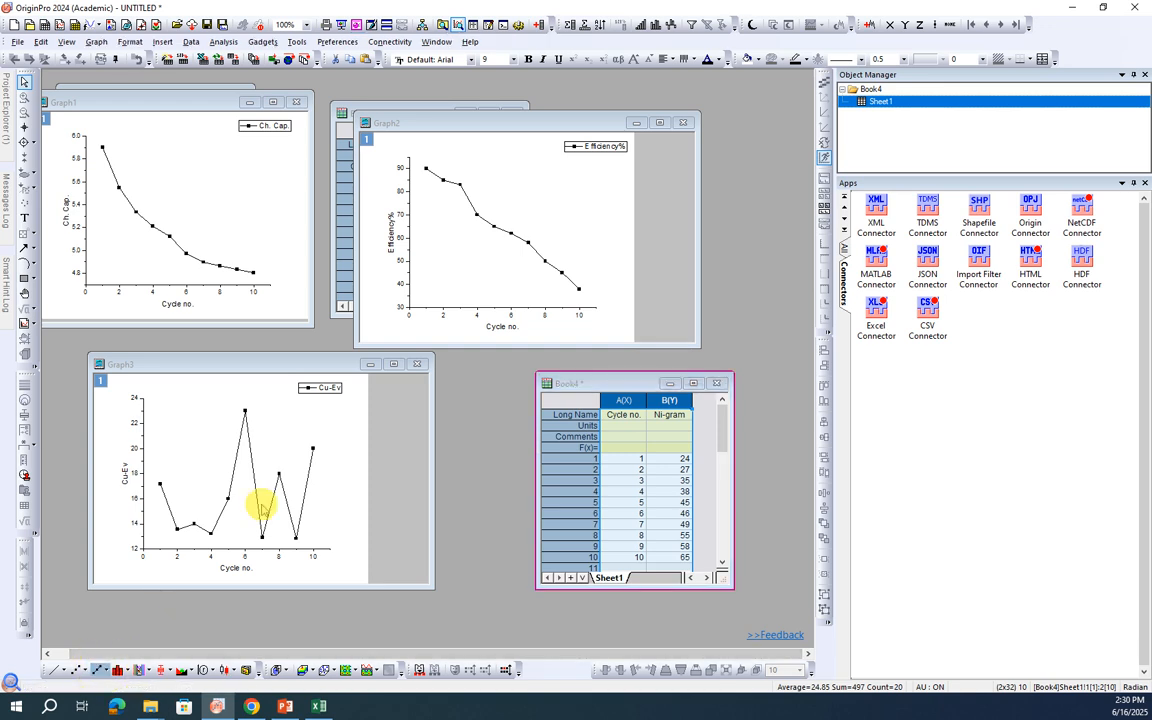
left_click_drag(377, 227, 620, 390)
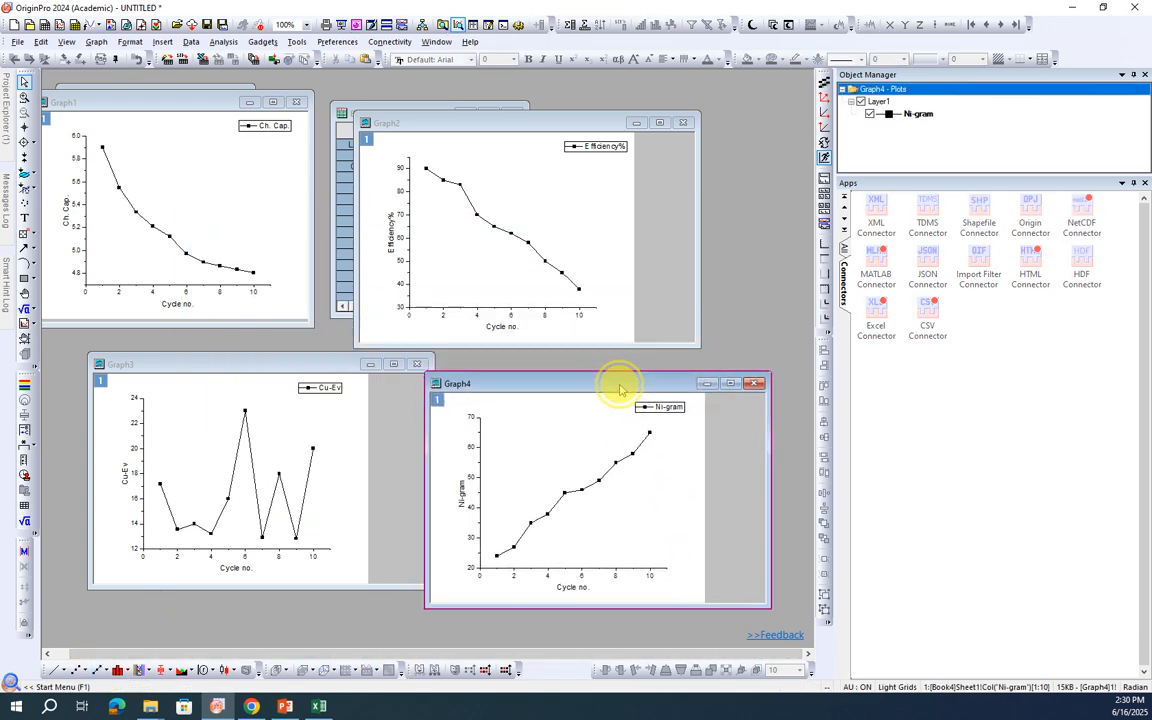
- Set the Cu-Ev graph's Y axis scale from 5 to 35 and shift its window clear of the Ni-gram graph
left_click(145, 458)
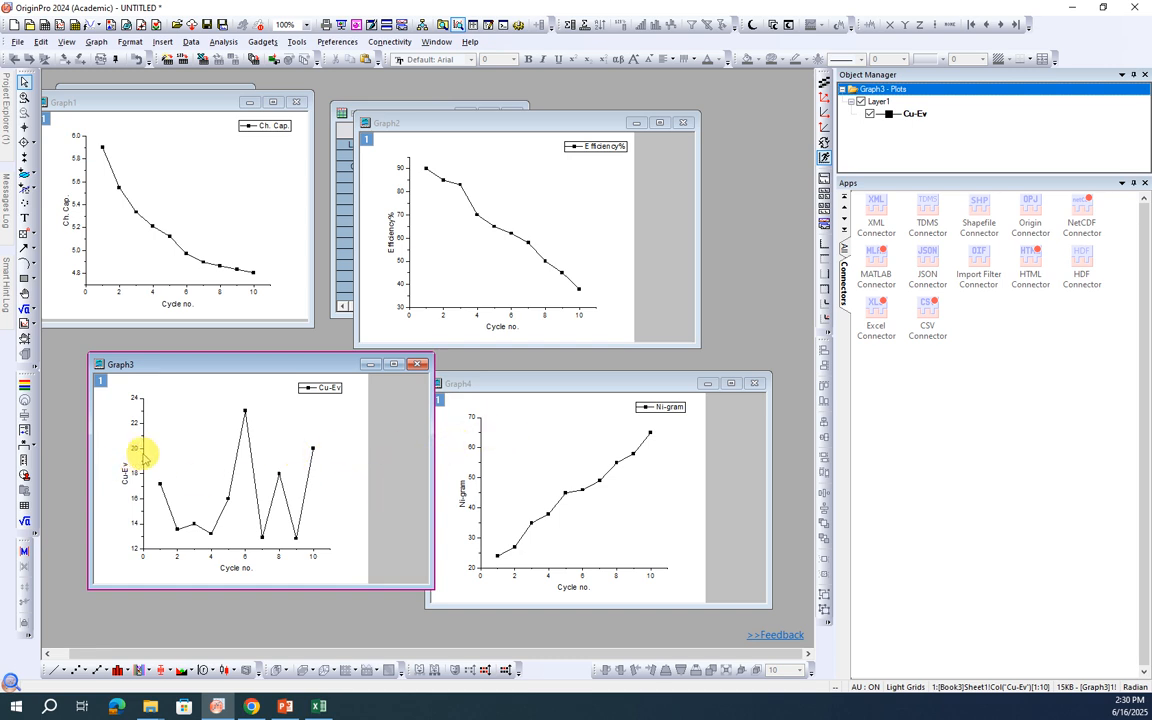
left_click(313, 451)
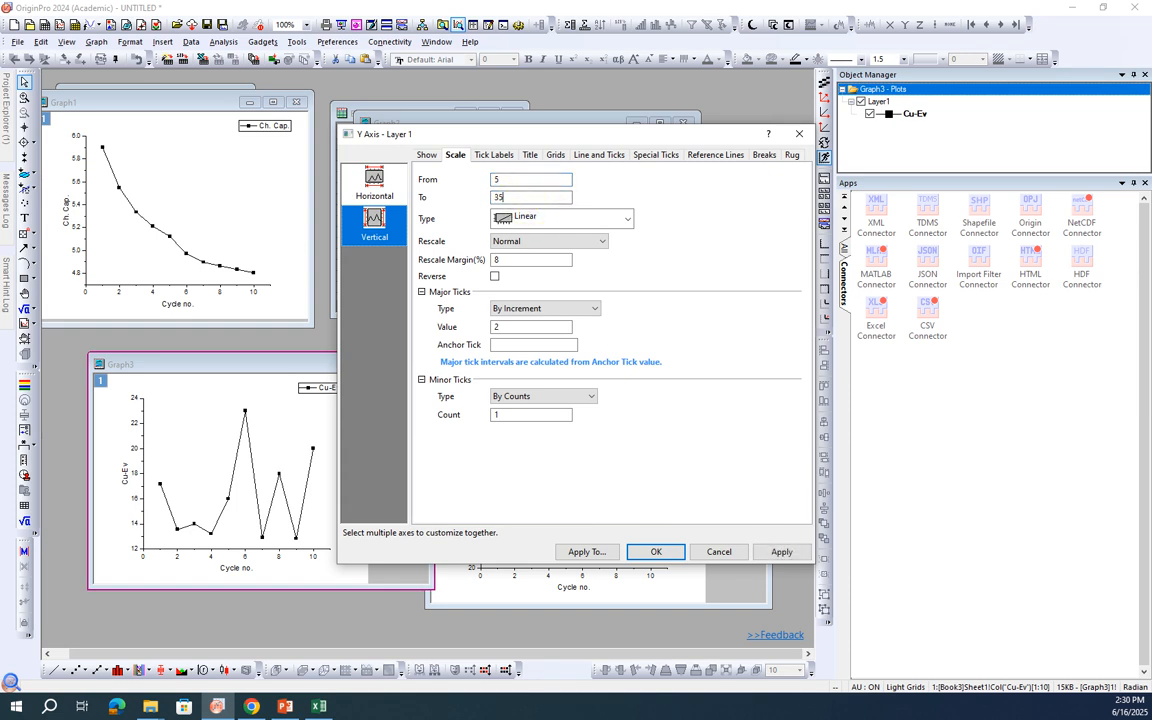
key("Return")
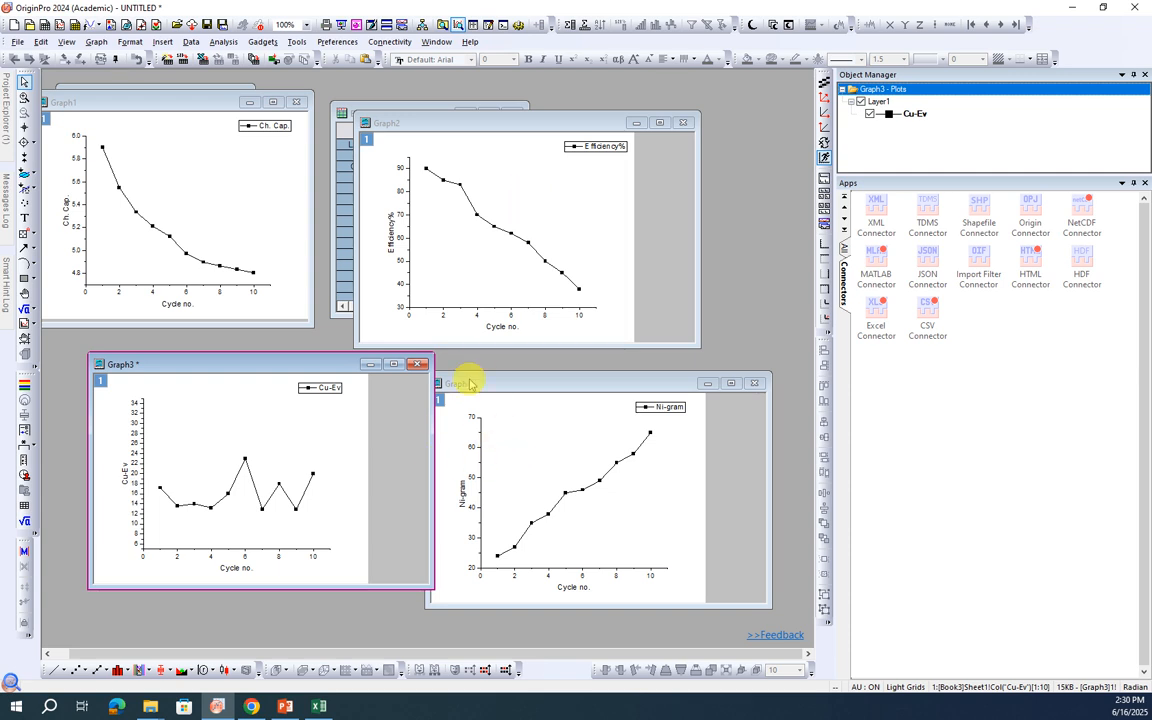
left_click_drag(279, 366, 257, 386)
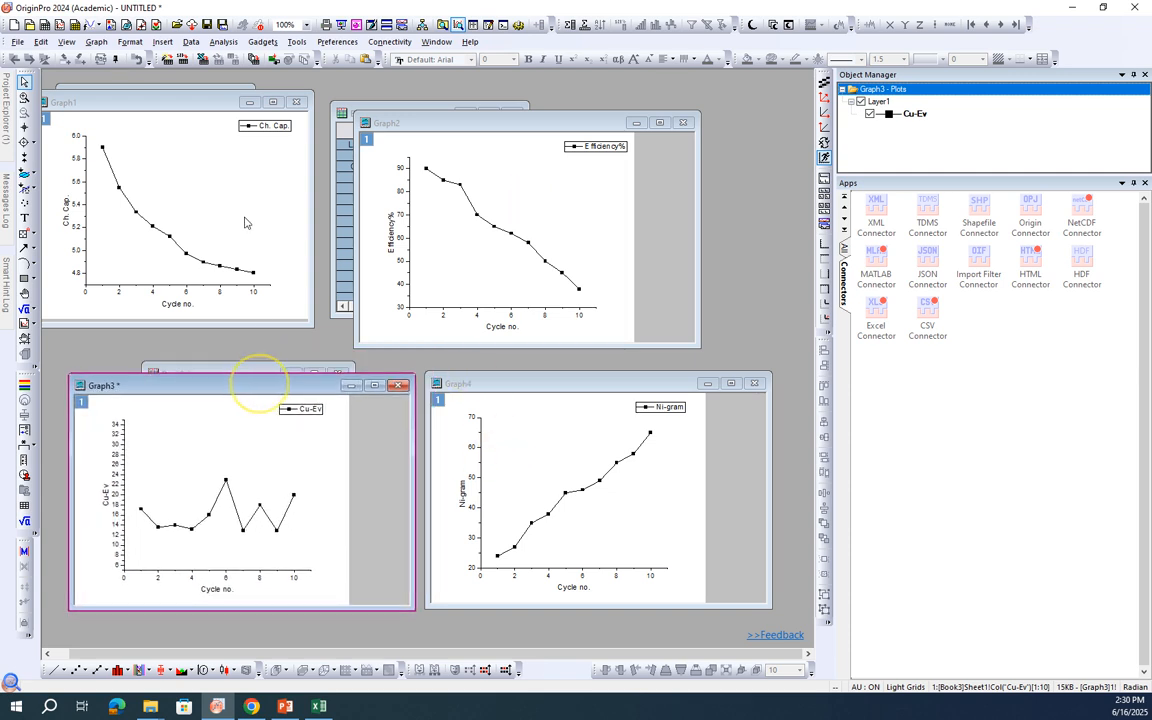
- Reposition the Ch. Cap. and Efficiency% graph windows to line up above the Cu-Ev and Ni-gram graphs
left_click(210, 115)
left_click_drag(210, 112, 233, 132)
left_click_drag(490, 124, 564, 141)
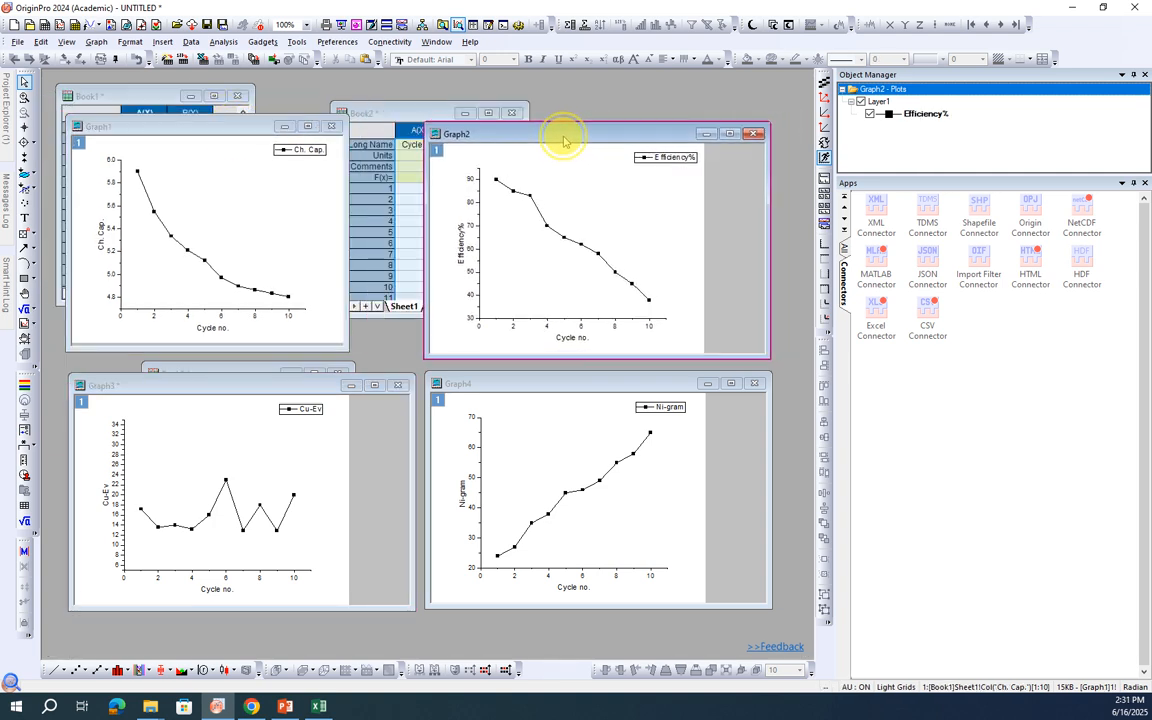
left_click(255, 135)
left_click_drag(255, 135, 296, 141)
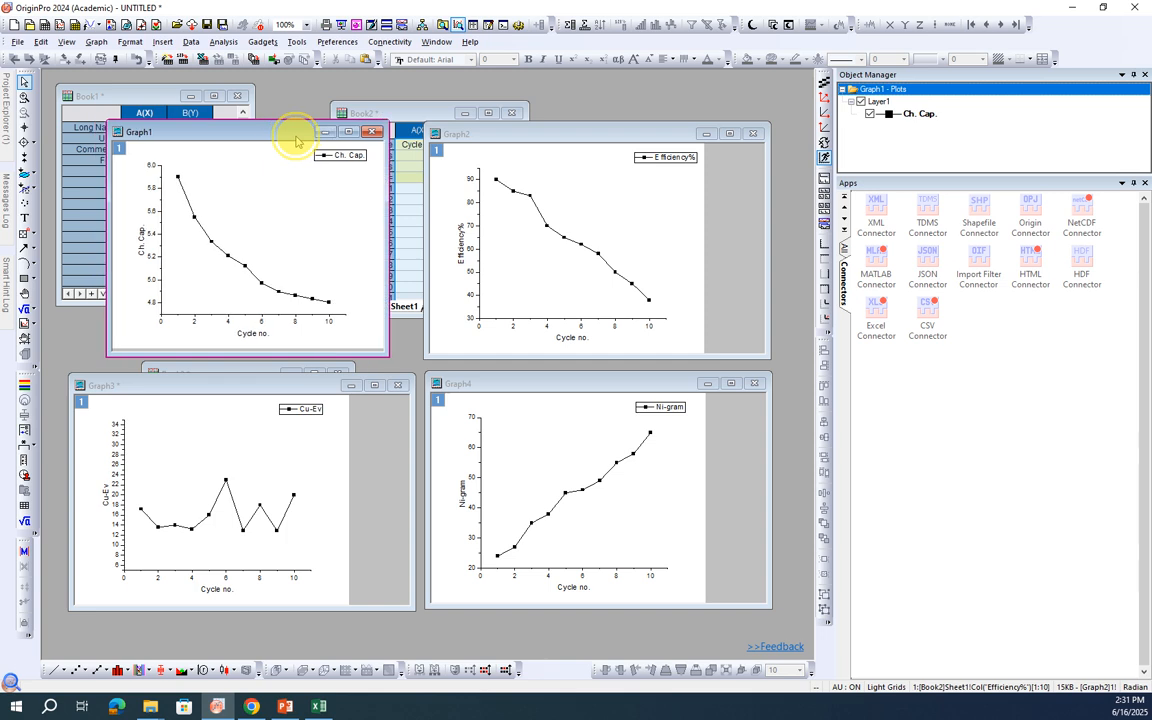
- Add a closed frame around the plot area of the Ni-gram and Efficiency% graphs
left_click(595, 458)
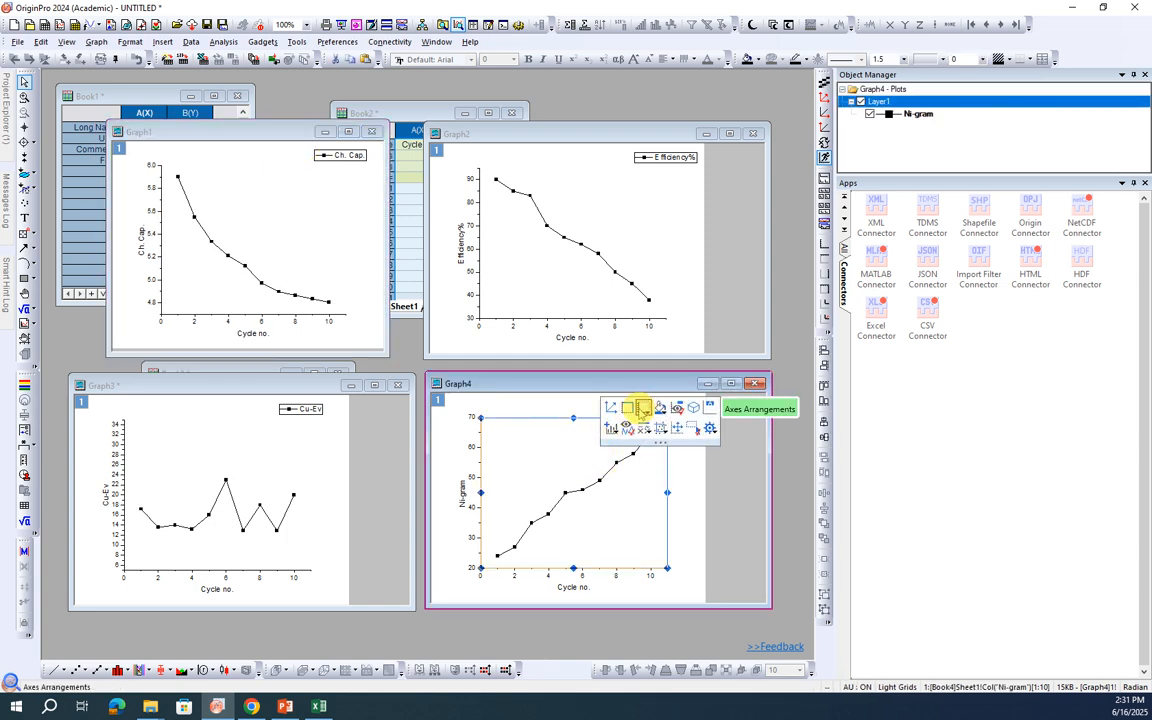
left_click(725, 506)
left_click(597, 204)
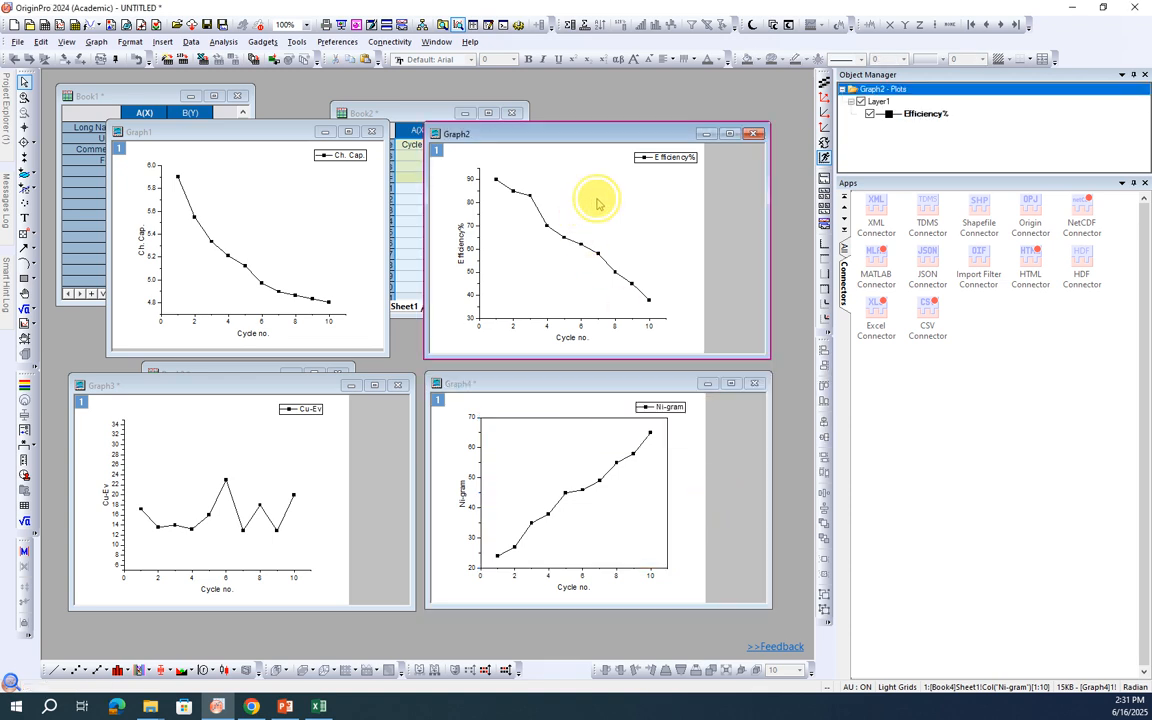
left_click(600, 204)
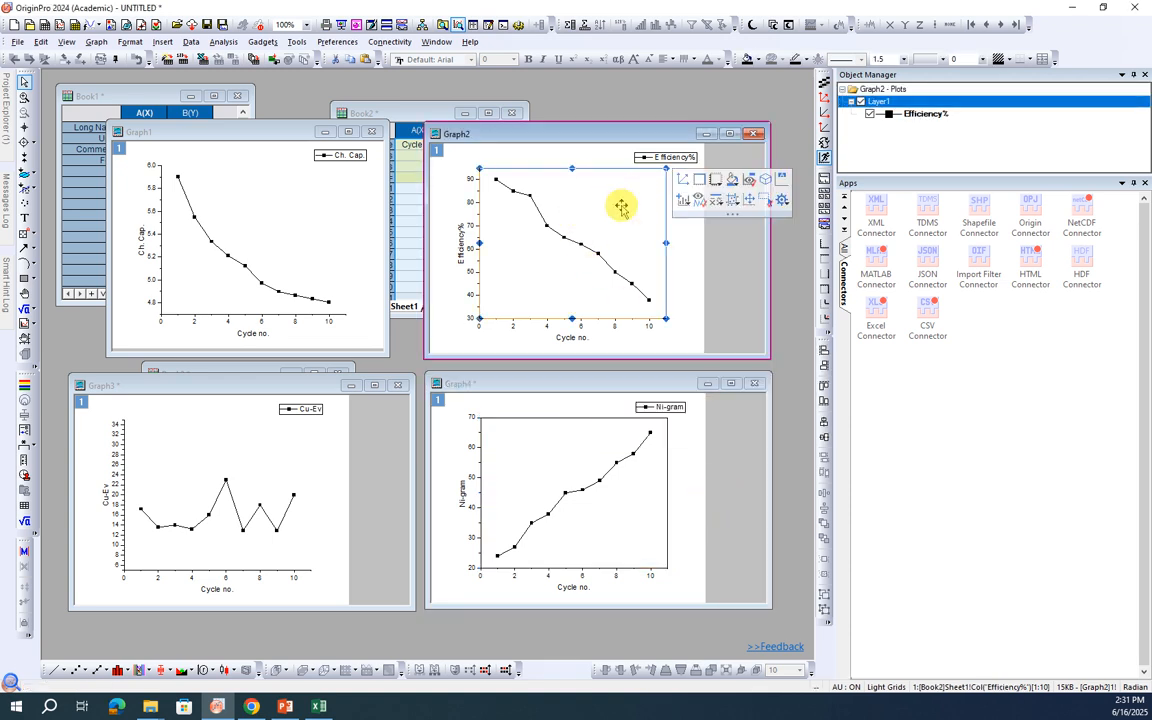
left_click(696, 470)
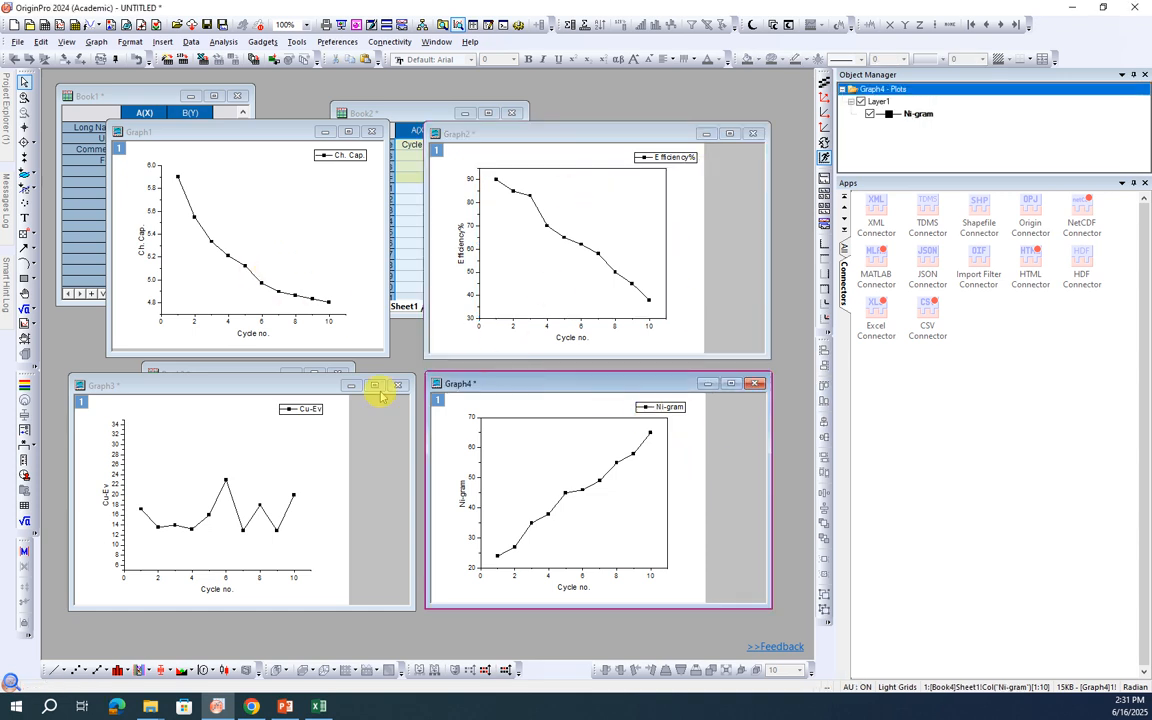
- Move the legends of the Ni-gram and Efficiency% graphs inside their plot frames
left_click_drag(661, 409, 608, 434)
left_click_drag(643, 159, 648, 180)
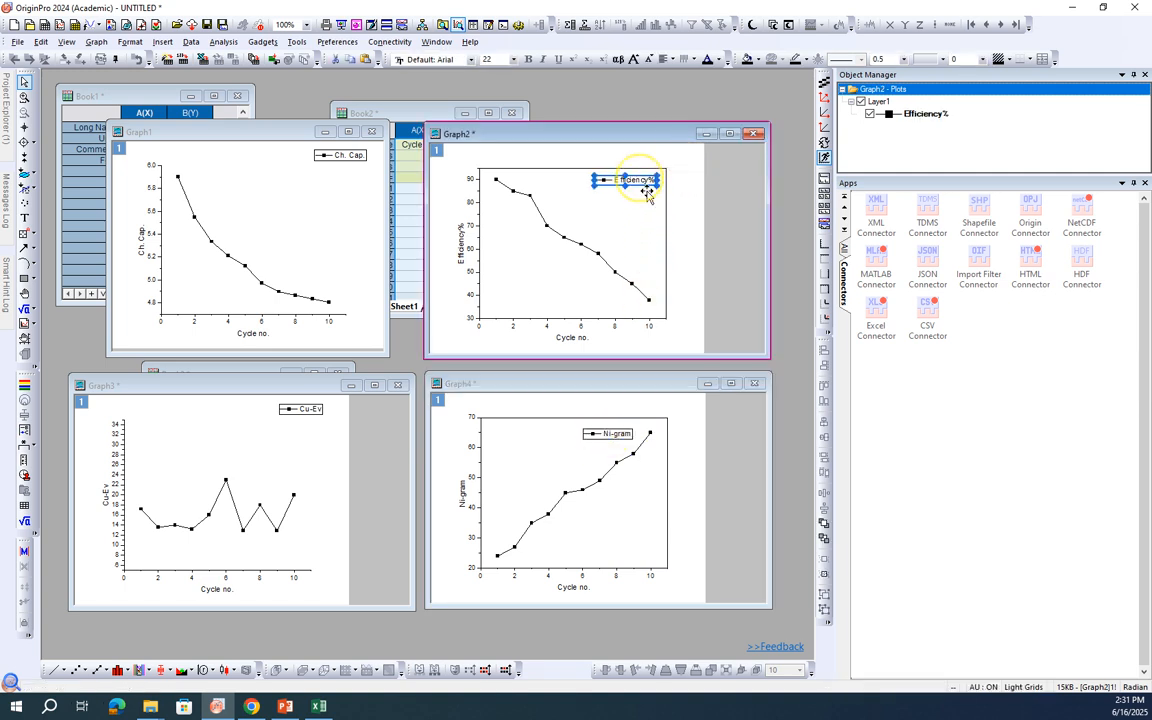
left_click(689, 244)
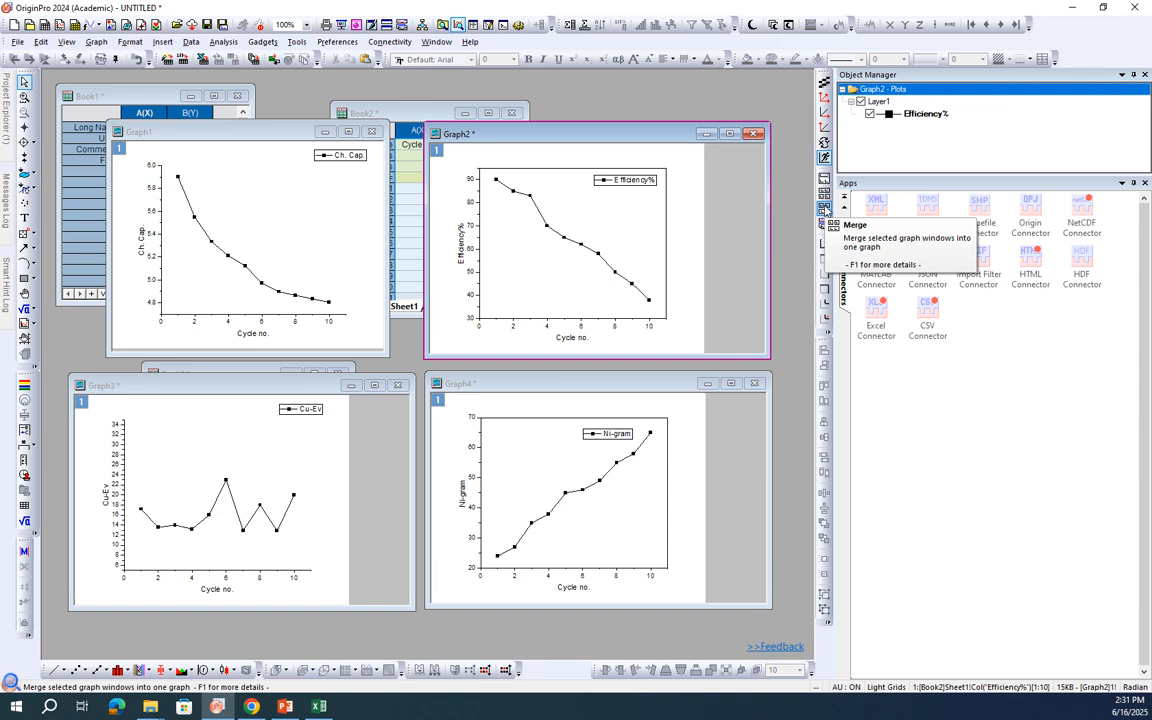
- Start merging graph windows with Graph1 through Graph4 selected and Auto Preview enabled
left_click(825, 207)
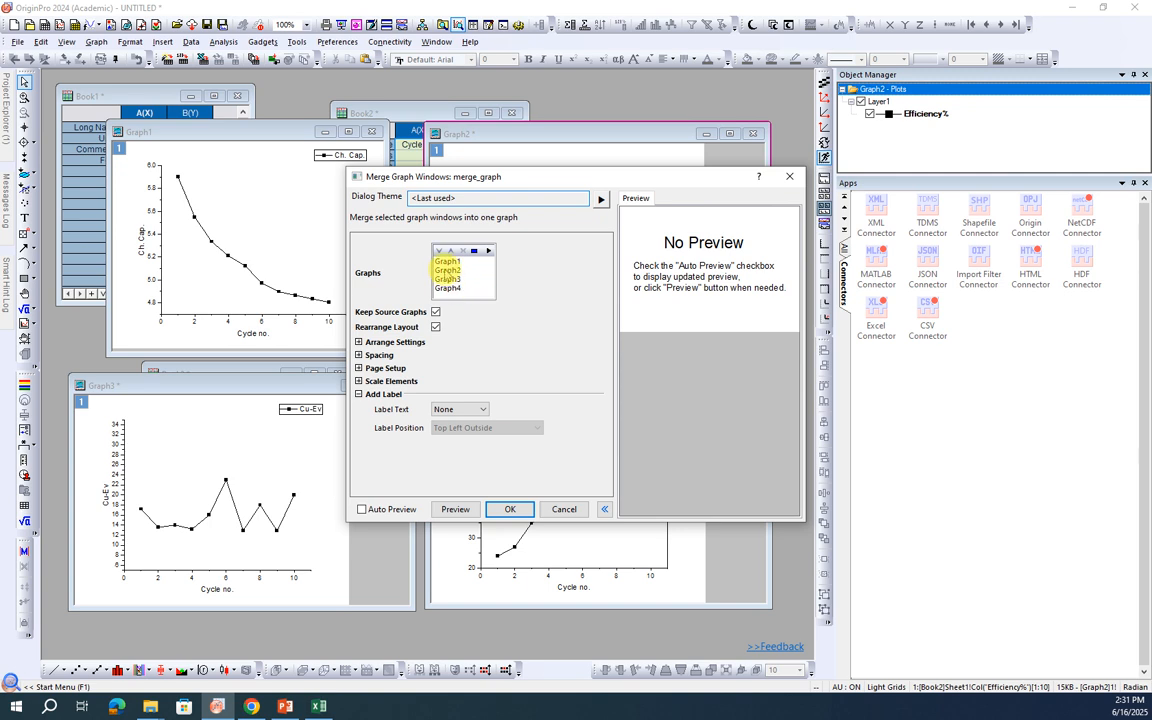
left_click(447, 263)
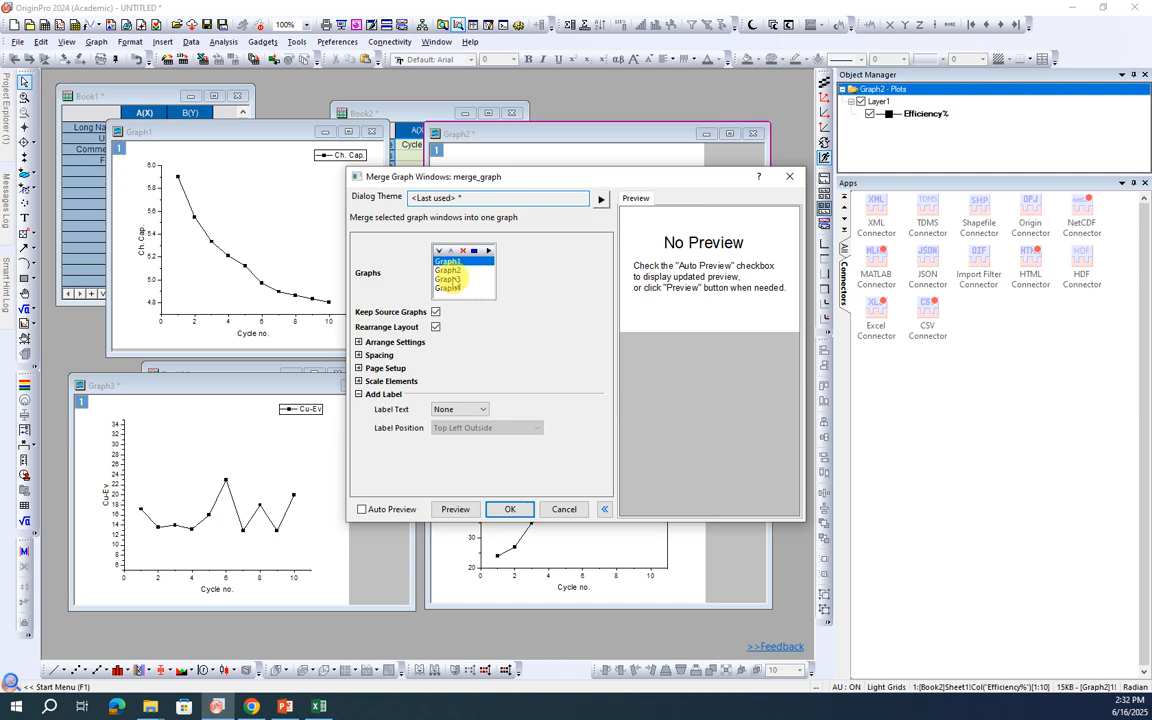
left_click(447, 288, "shift")
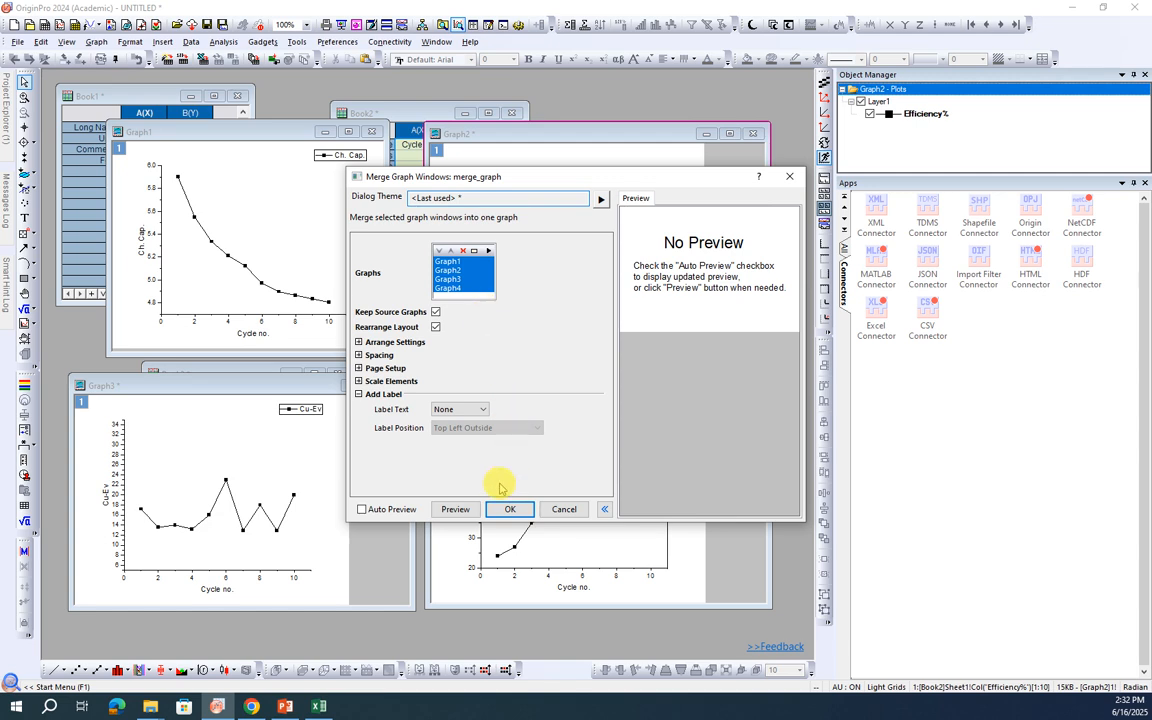
left_click(361, 510)
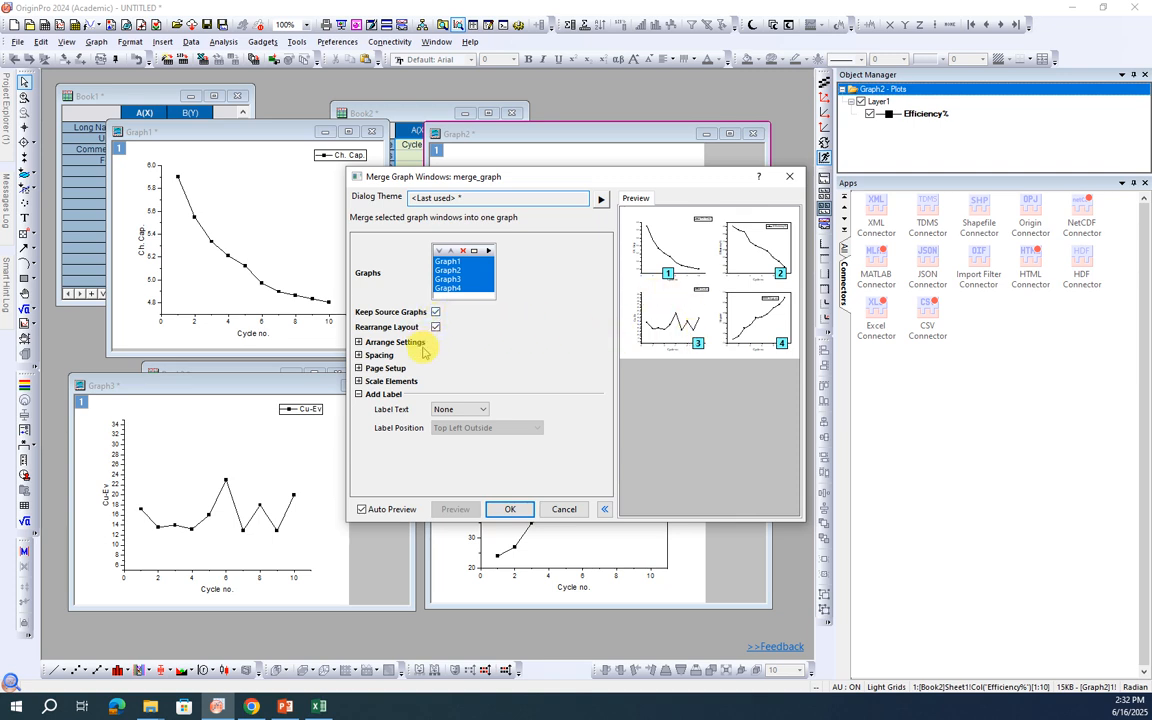
- Set the merge arrangement to 1 row and 4 columns
left_click(358, 342)
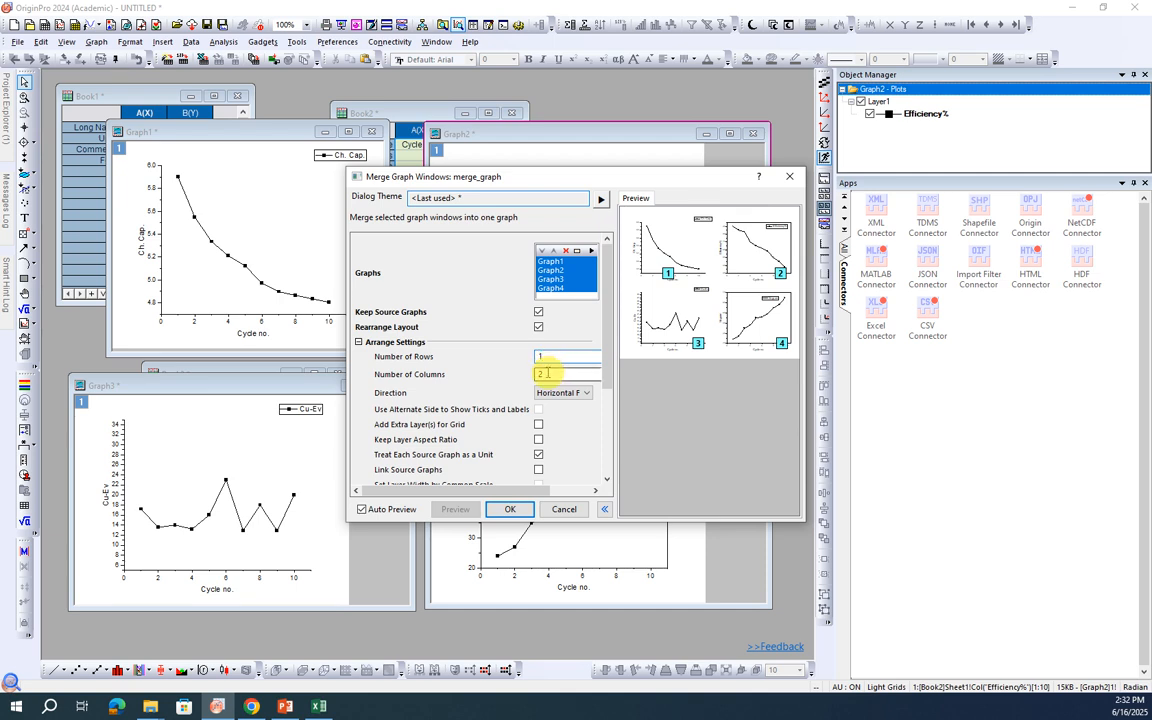
left_click_drag(536, 374, 548, 375)
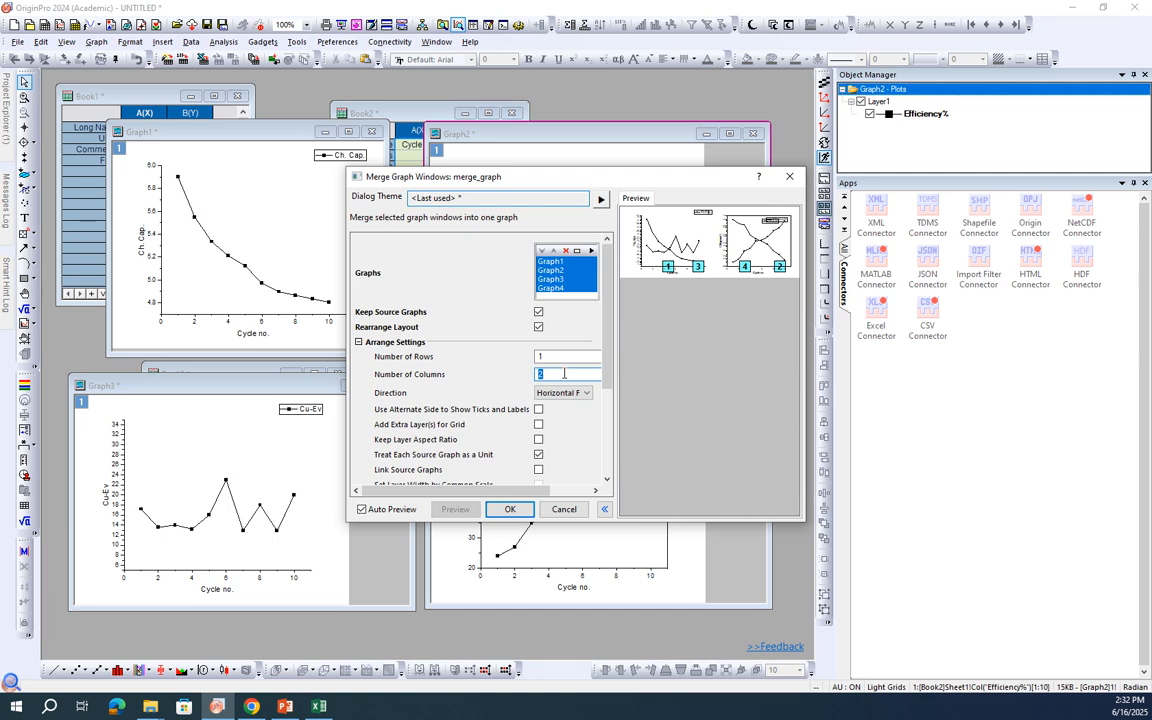
type("4")
left_click(581, 374)
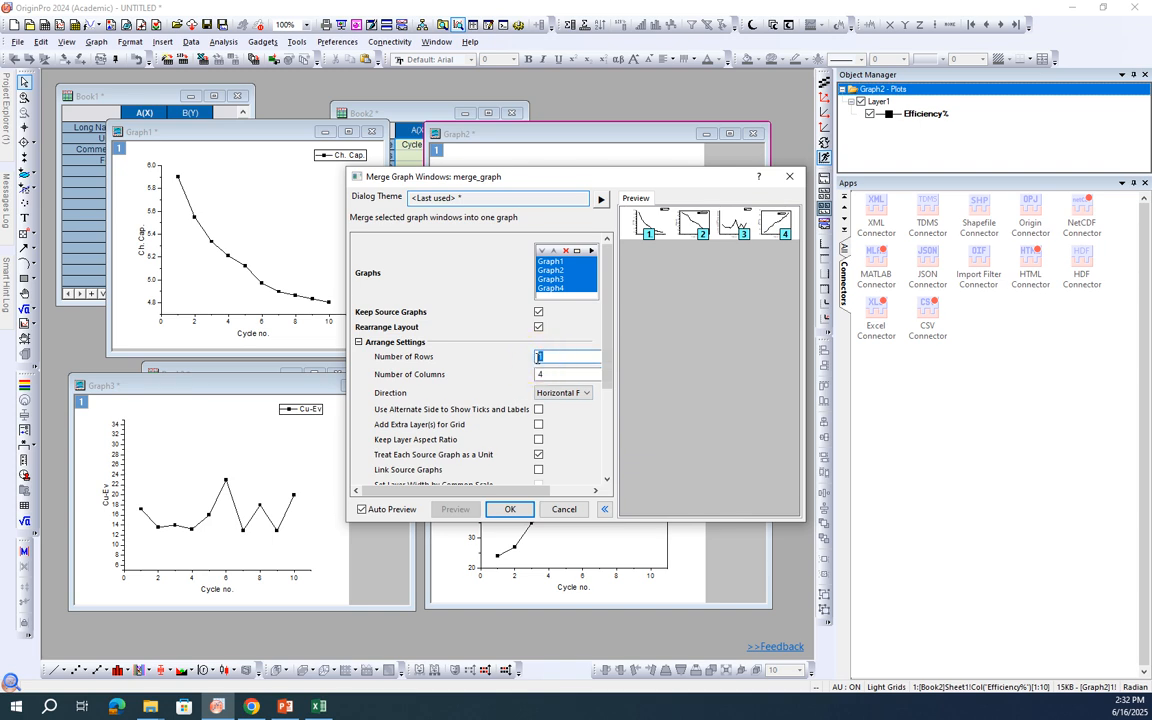
- Set the merge arrangement to 4 rows and 1 column, trying Vertical First before restoring the Horizontal First direction
type("4")
left_click(540, 375)
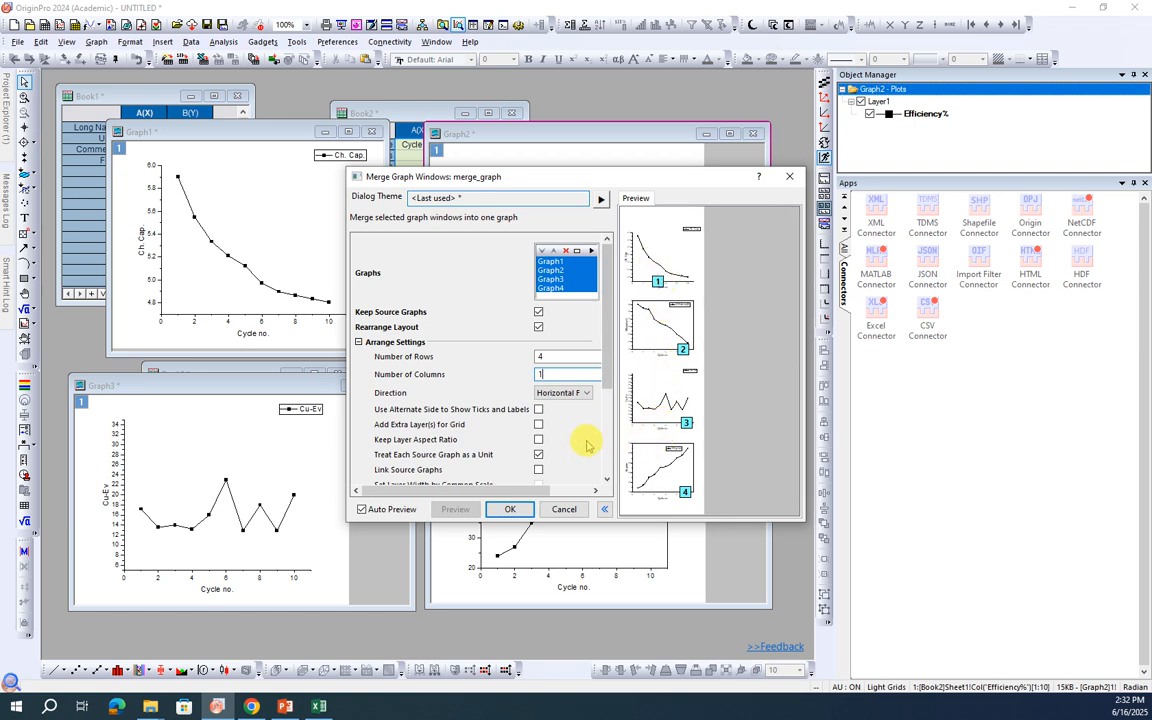
left_click(586, 394)
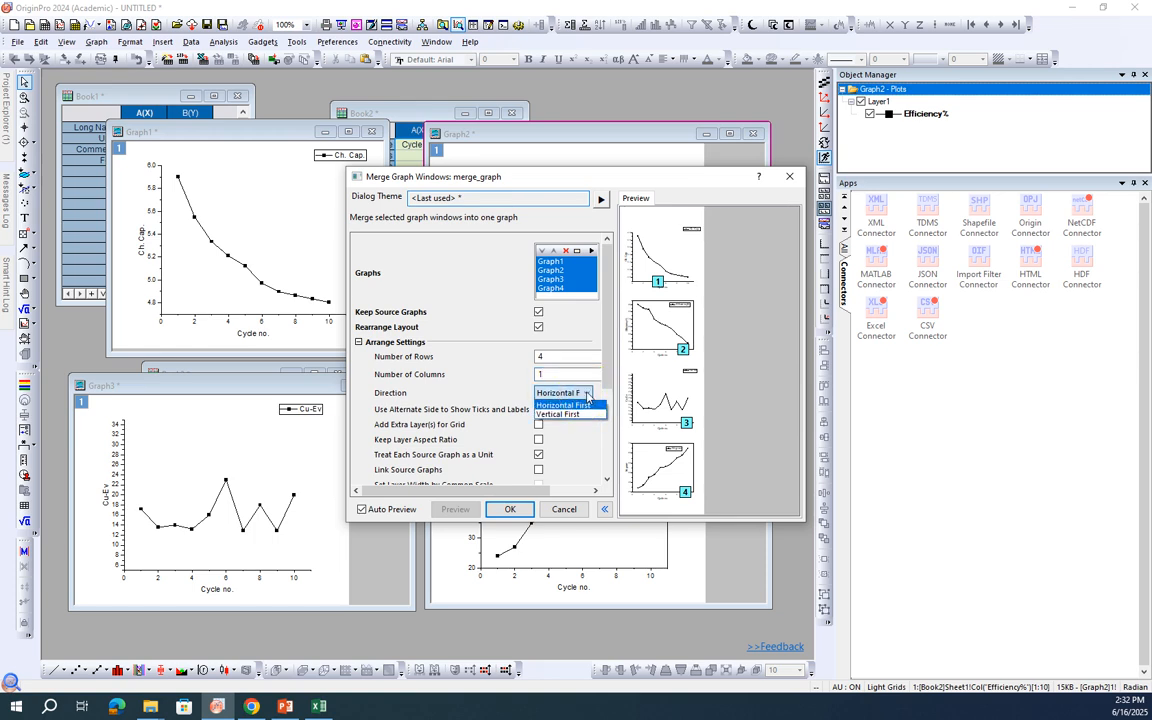
left_click(586, 415)
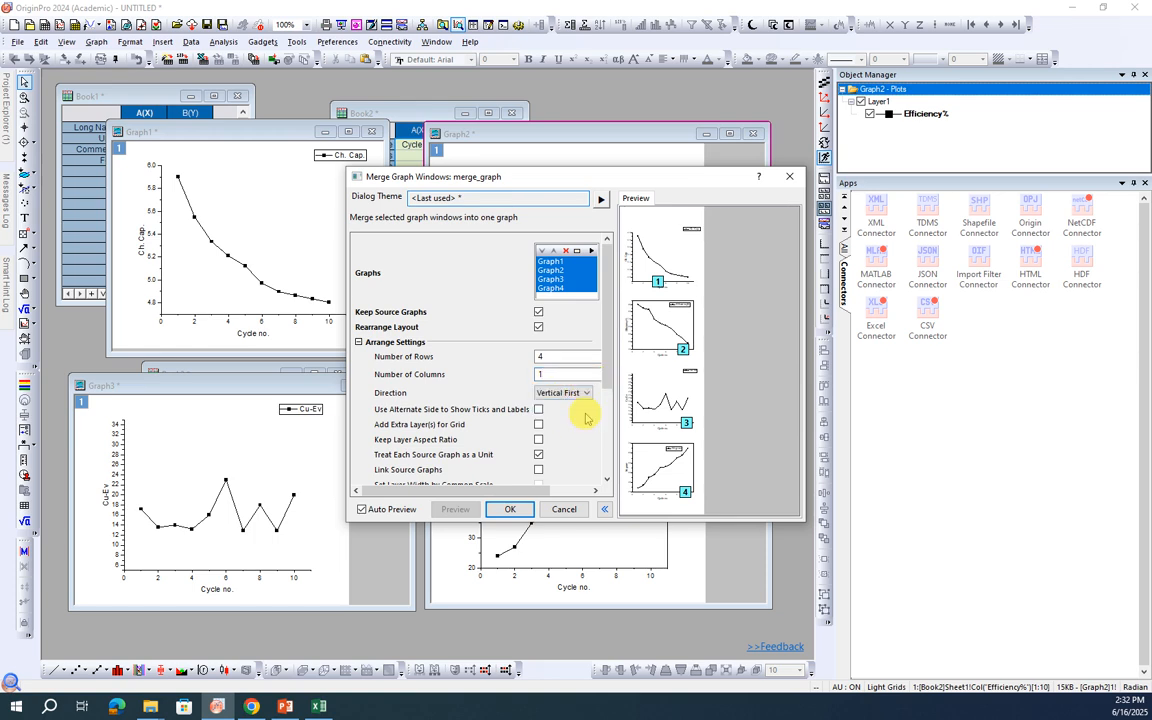
left_click(586, 394)
left_click(582, 402)
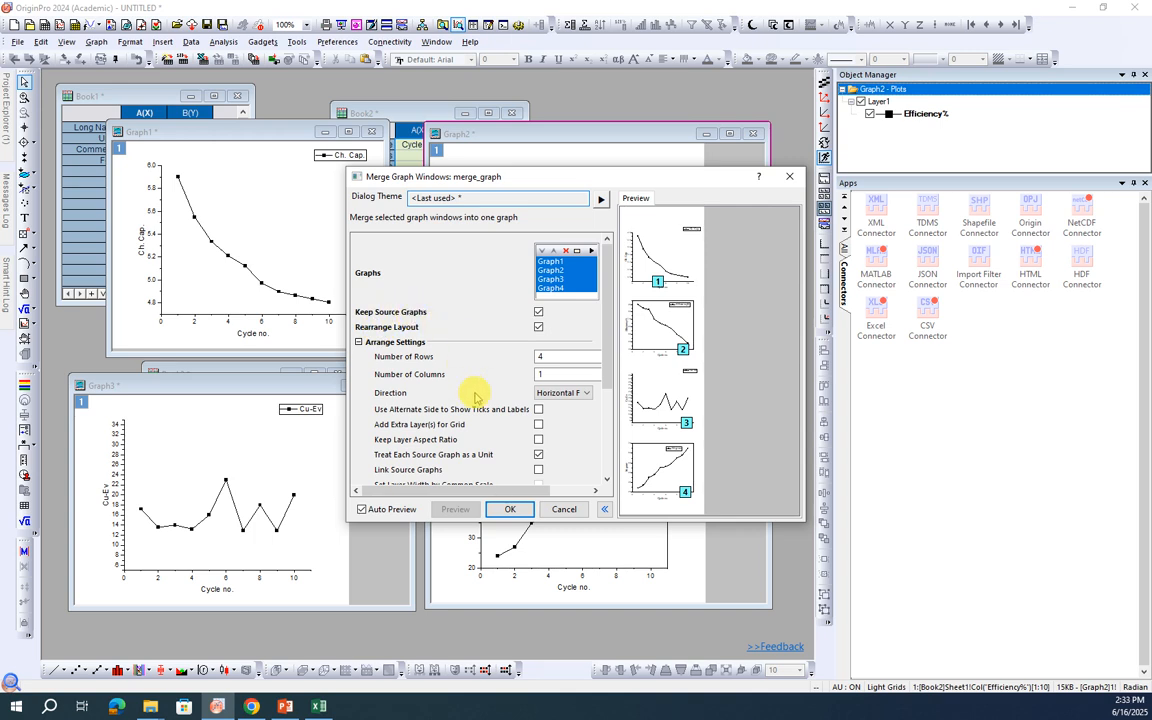
- Examine the remaining arrangement options and the Spacing, Page Setup and Scale Elements settings for the merge
scroll(476, 396, "down", 1)
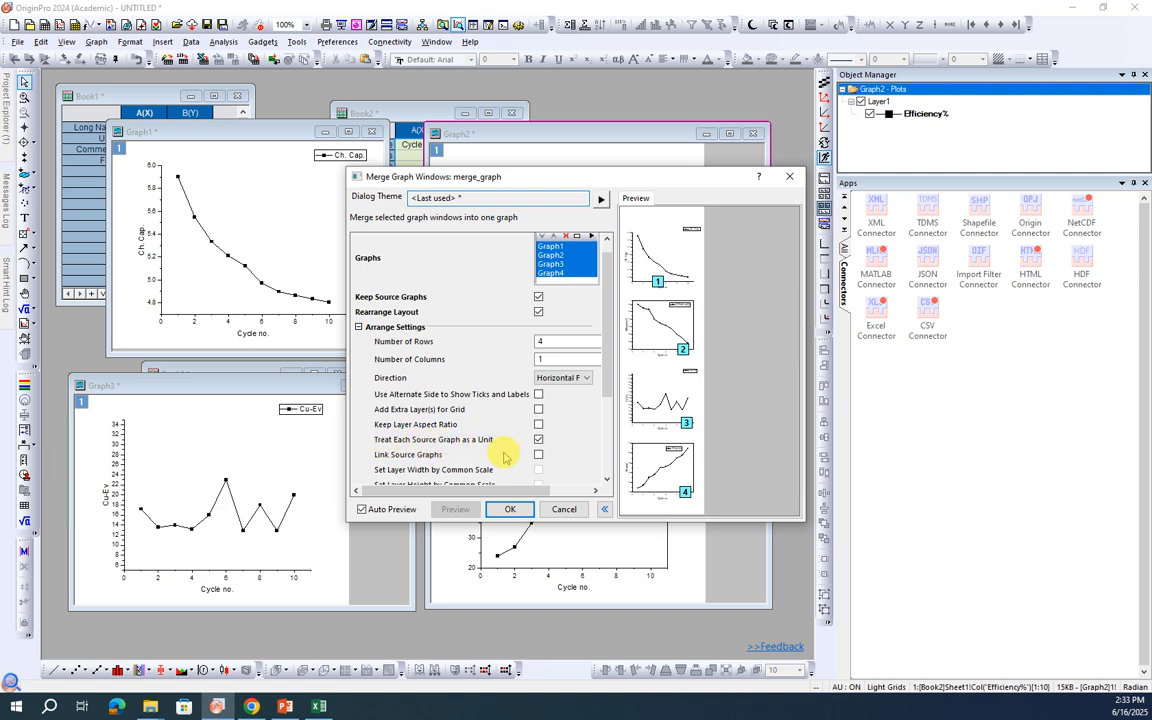
scroll(508, 457, "down", 1)
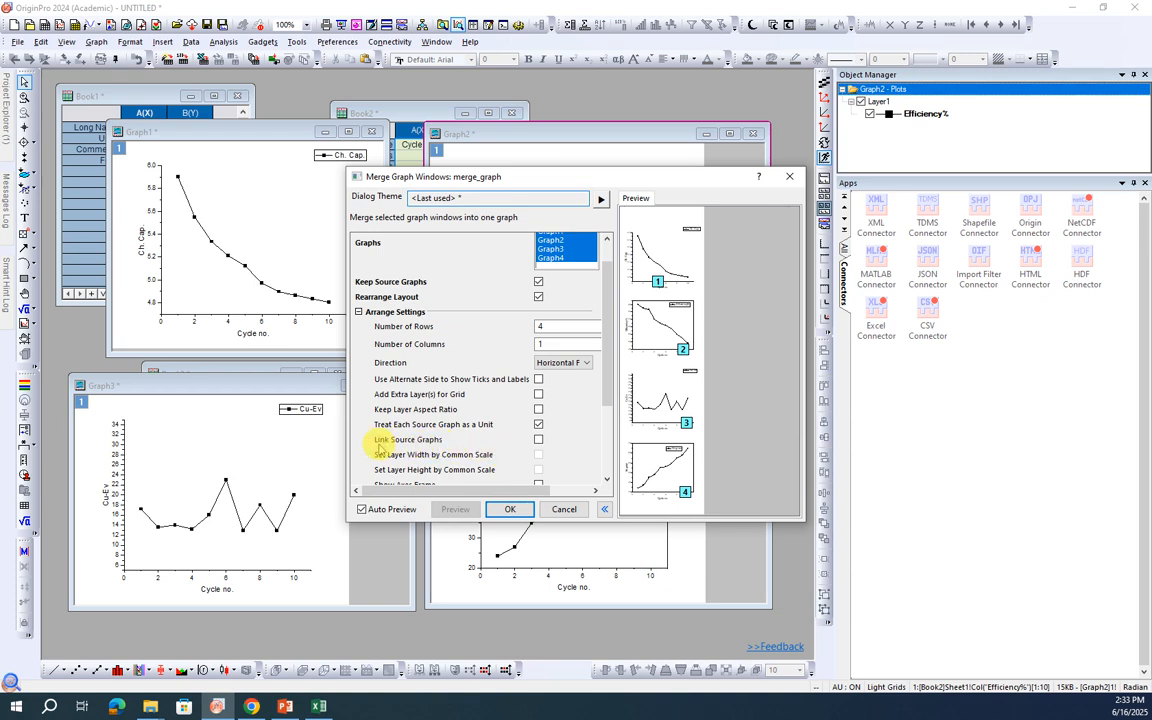
scroll(511, 444, "down", 1)
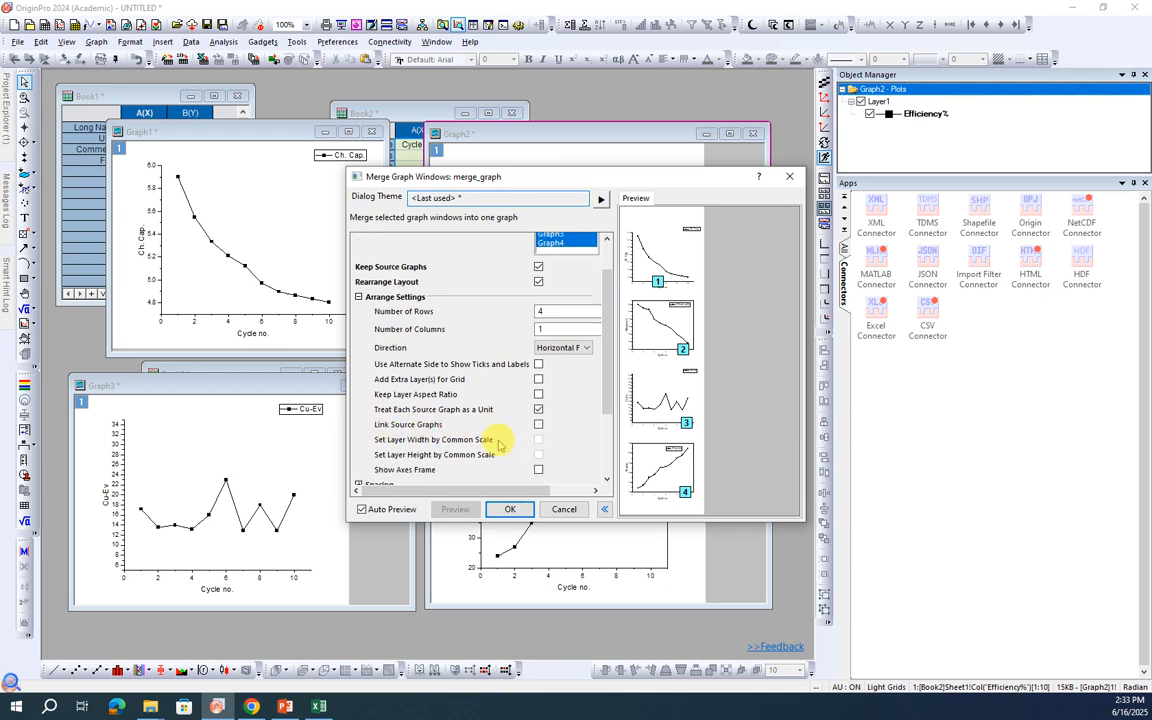
scroll(487, 441, "down", 1)
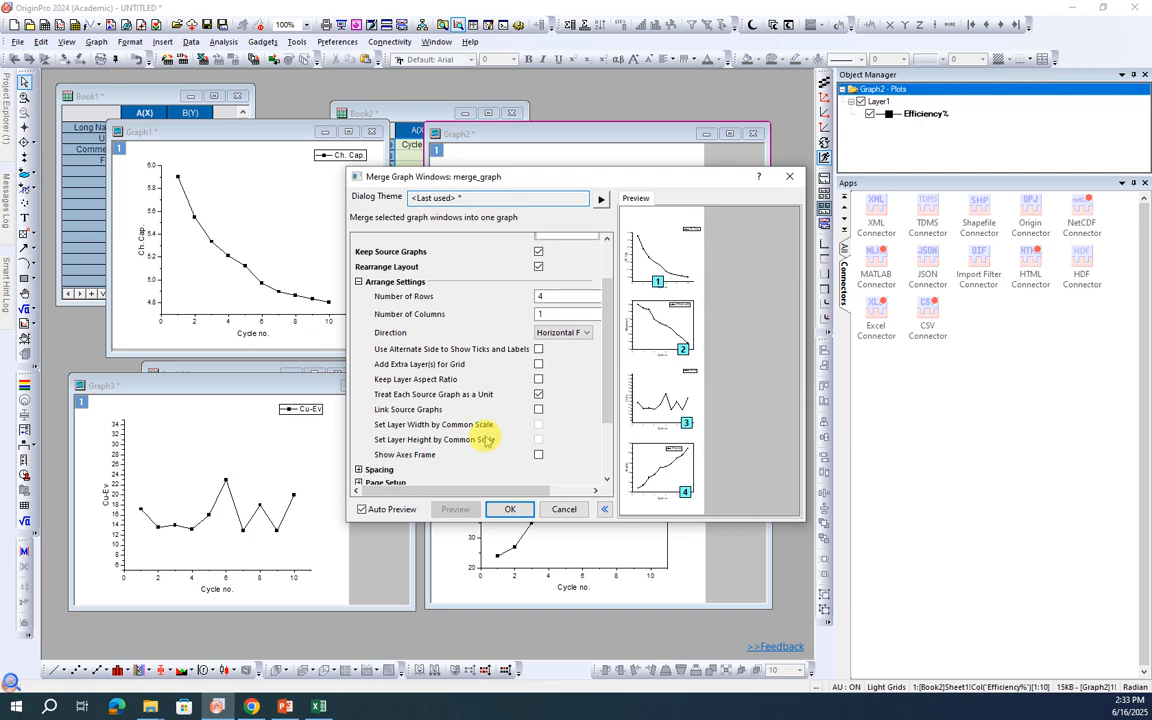
scroll(487, 440, "up", 1)
left_click(358, 299)
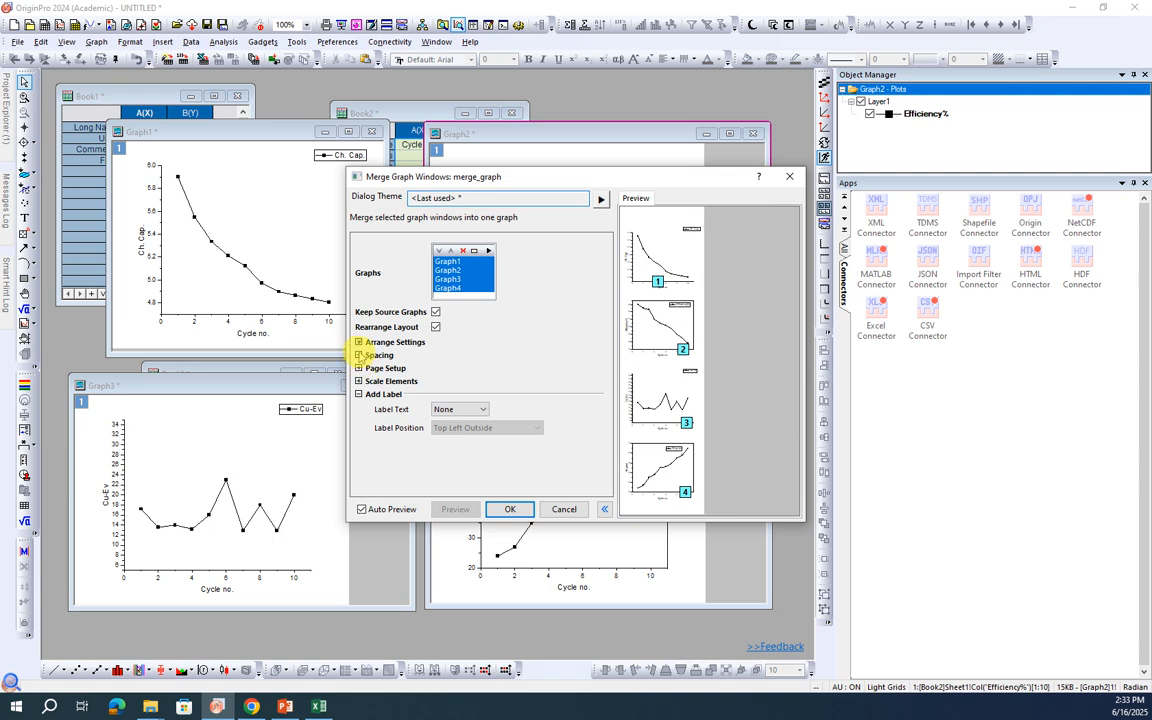
left_click(358, 355)
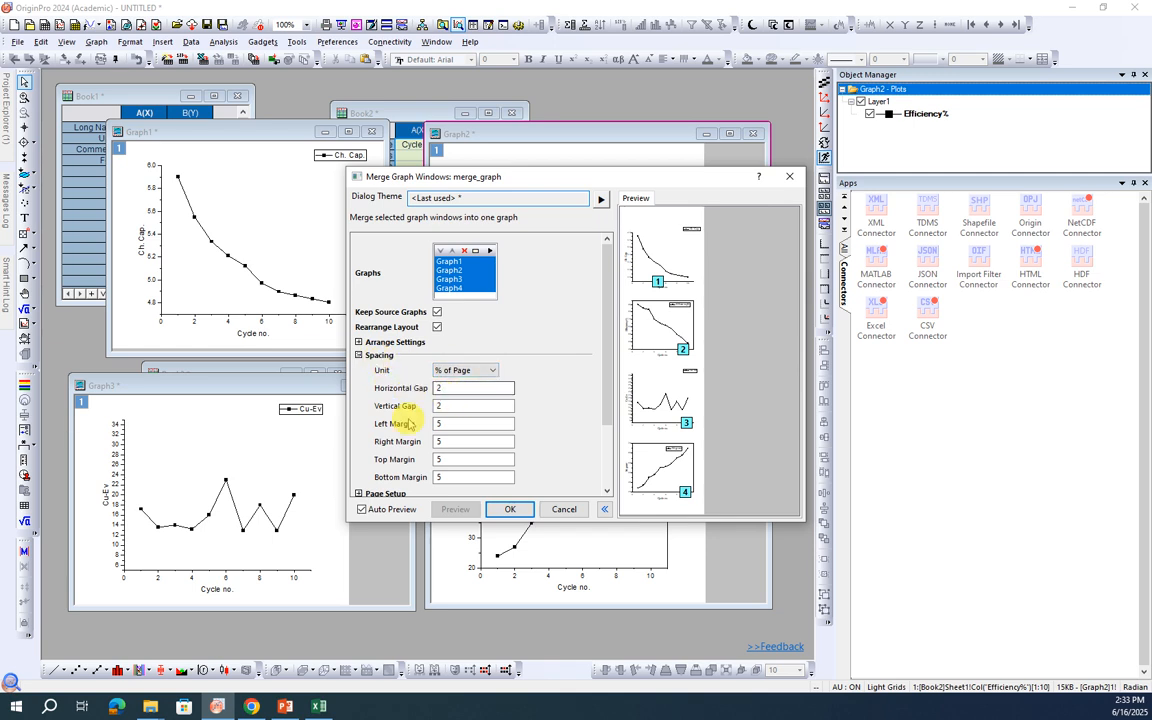
left_click(358, 356)
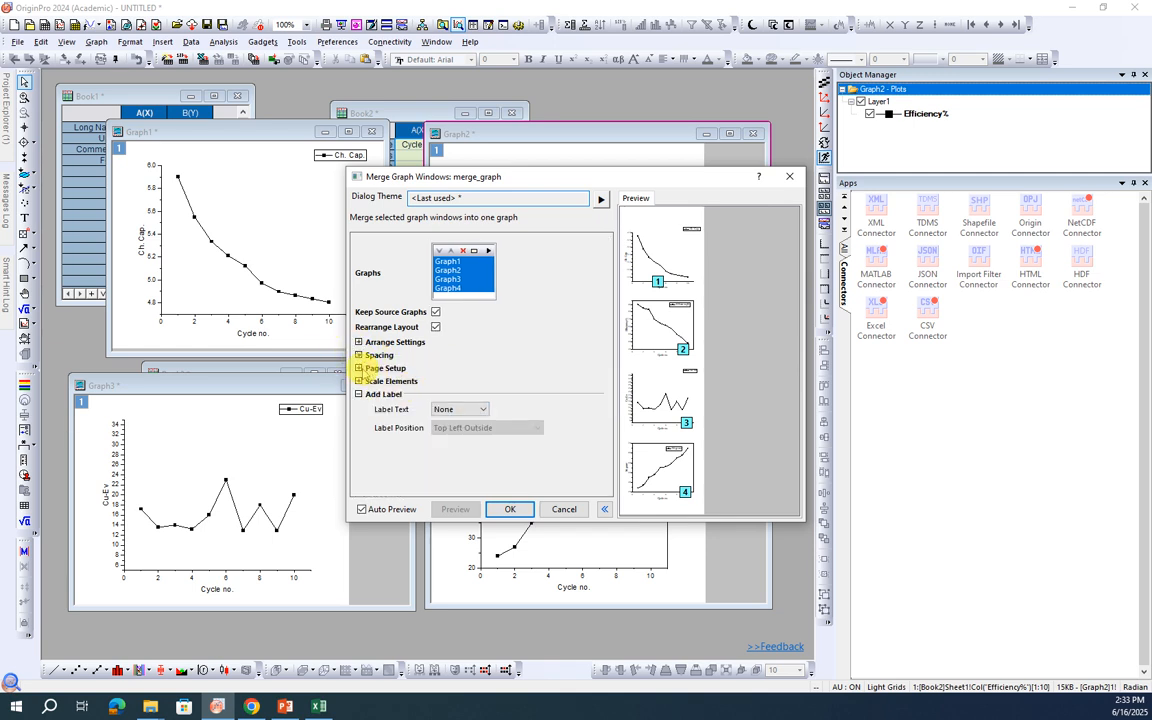
left_click(358, 368)
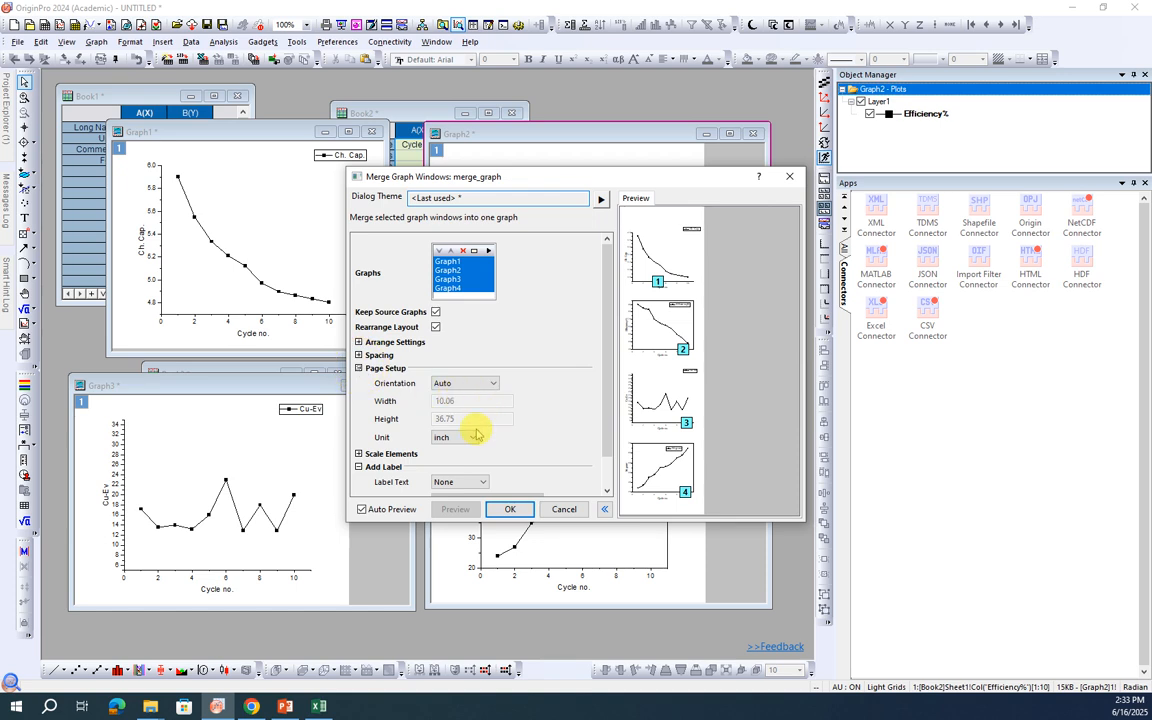
left_click(358, 368)
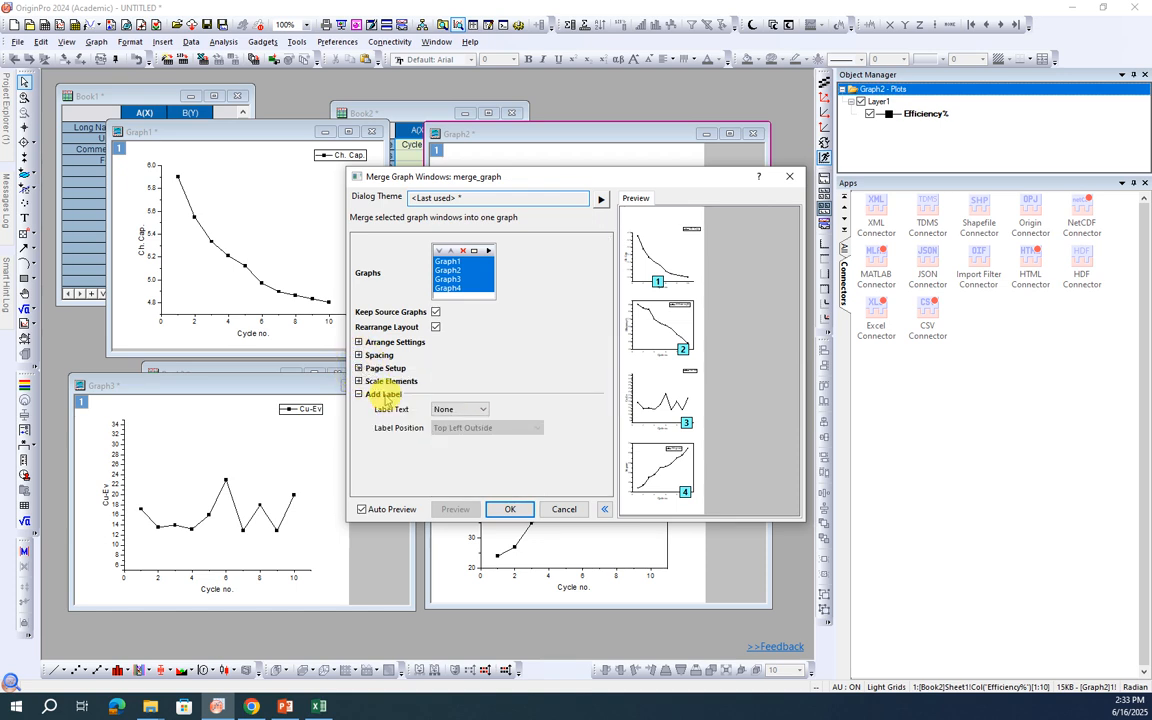
left_click(358, 381)
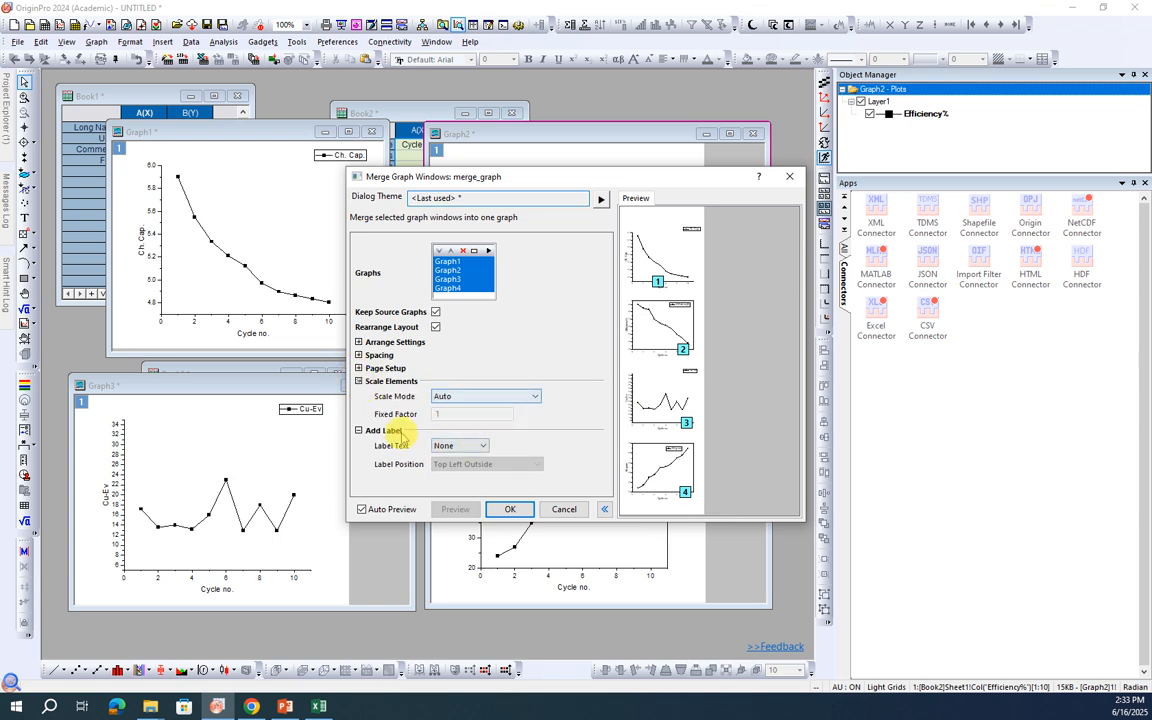
left_click(358, 381)
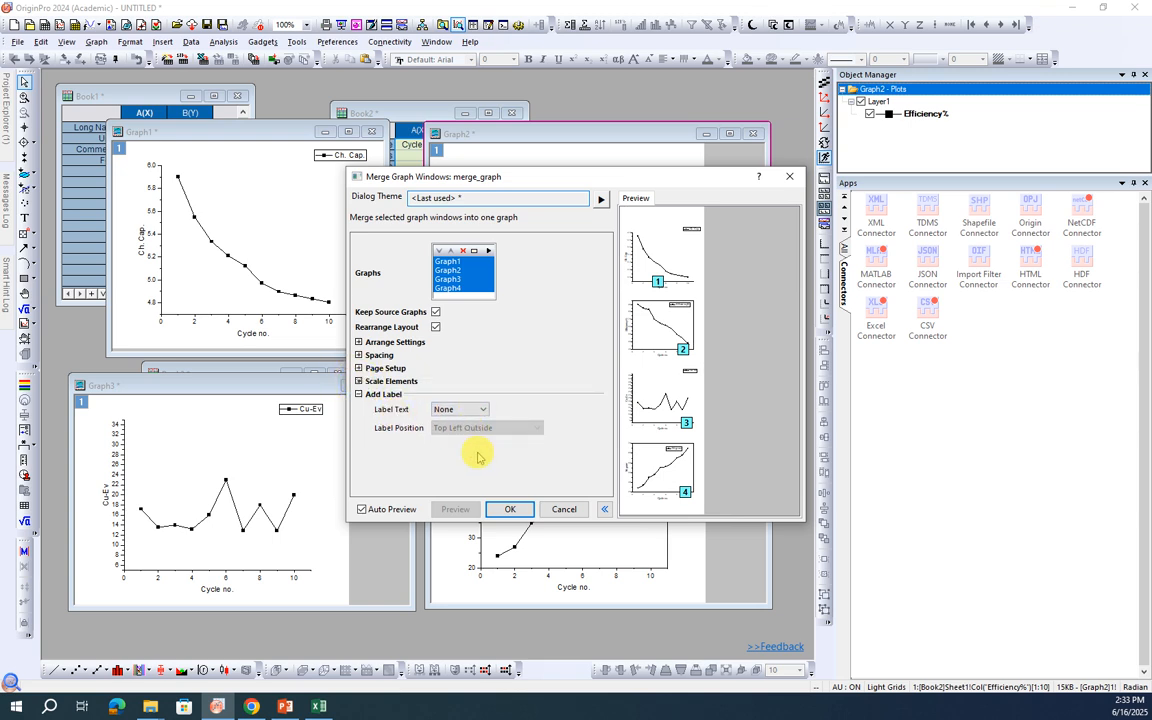
- Try merging the four graphs into a single-column graph, and delete the resulting merged graph
left_click(508, 510)
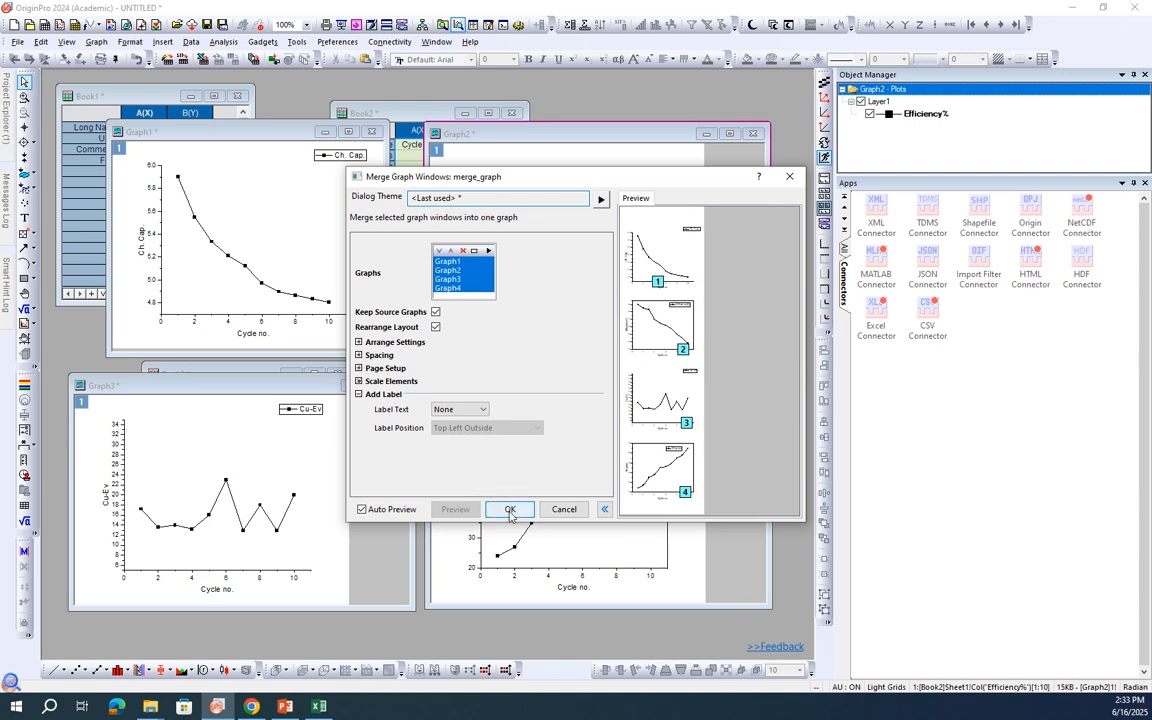
left_click(509, 510)
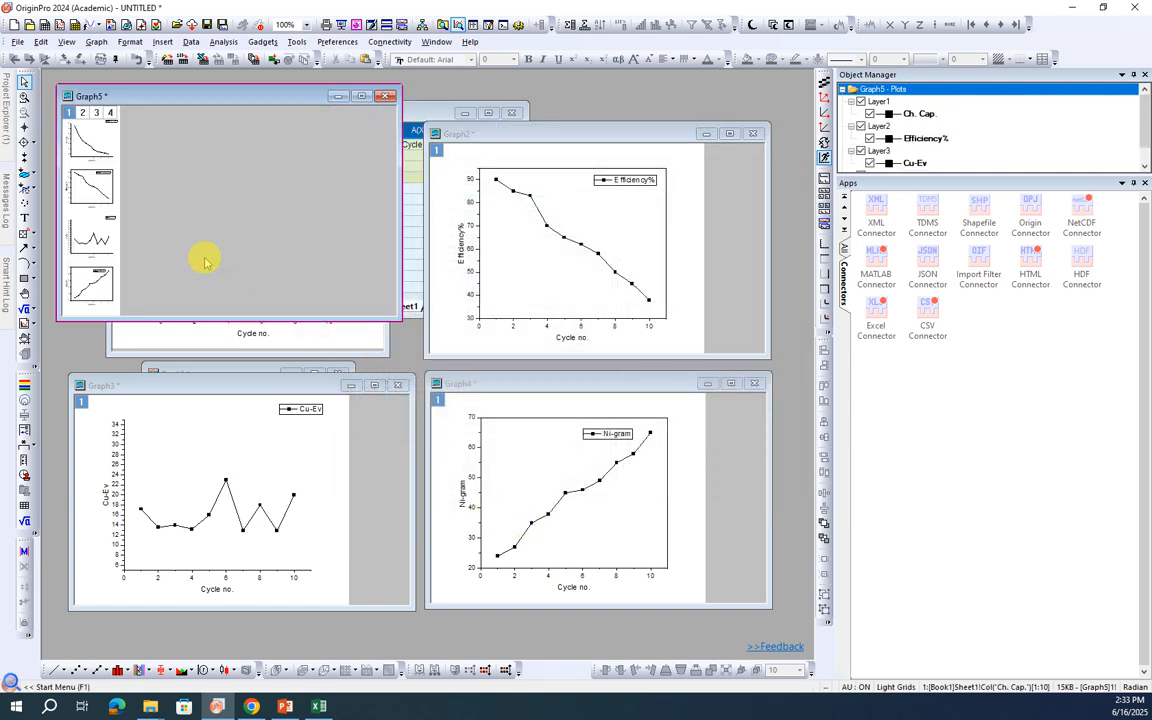
left_click_drag(396, 318, 512, 441)
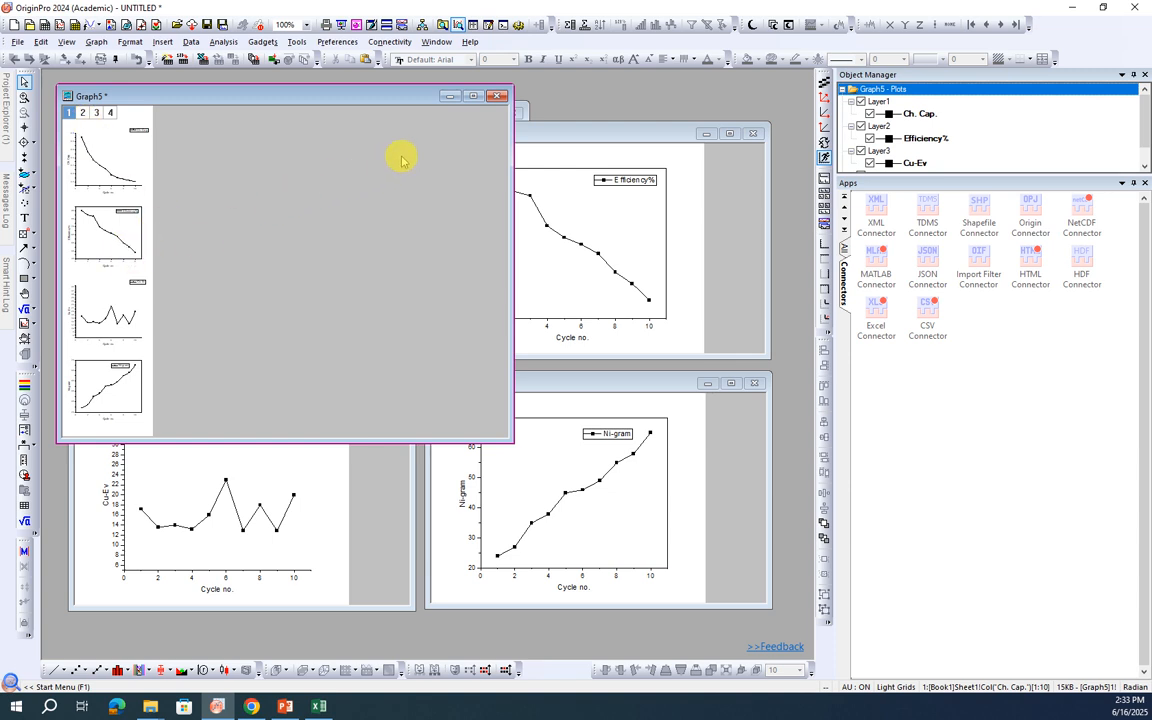
left_click(497, 96)
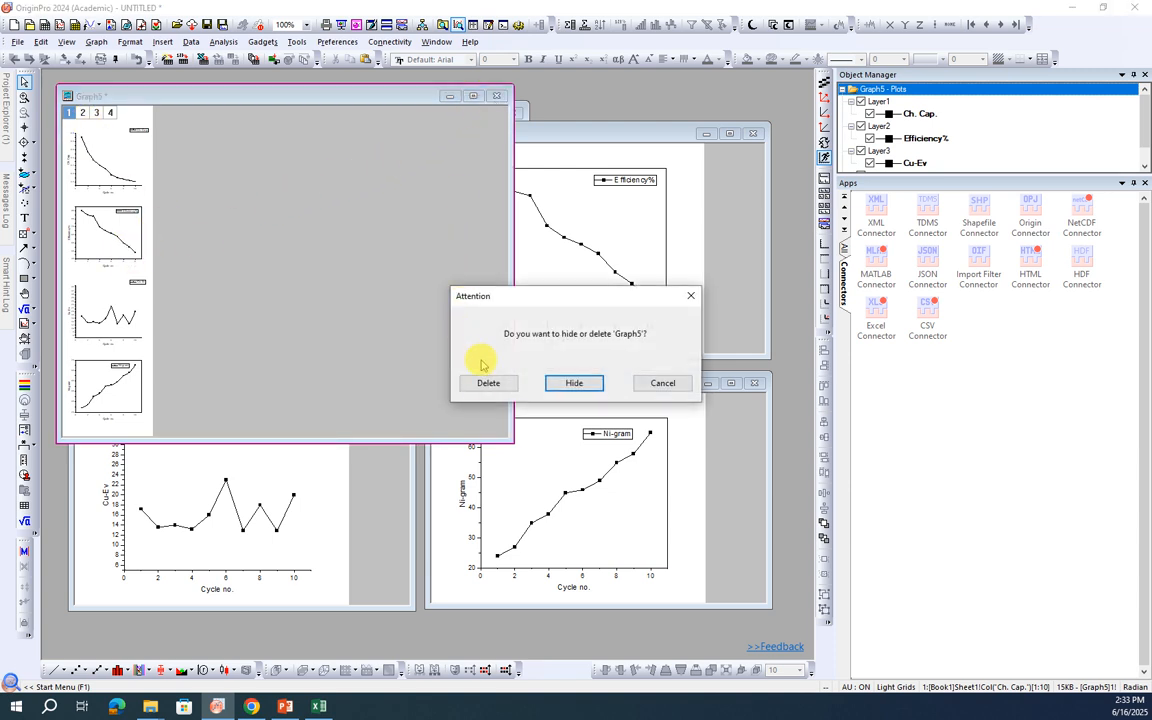
left_click(488, 382)
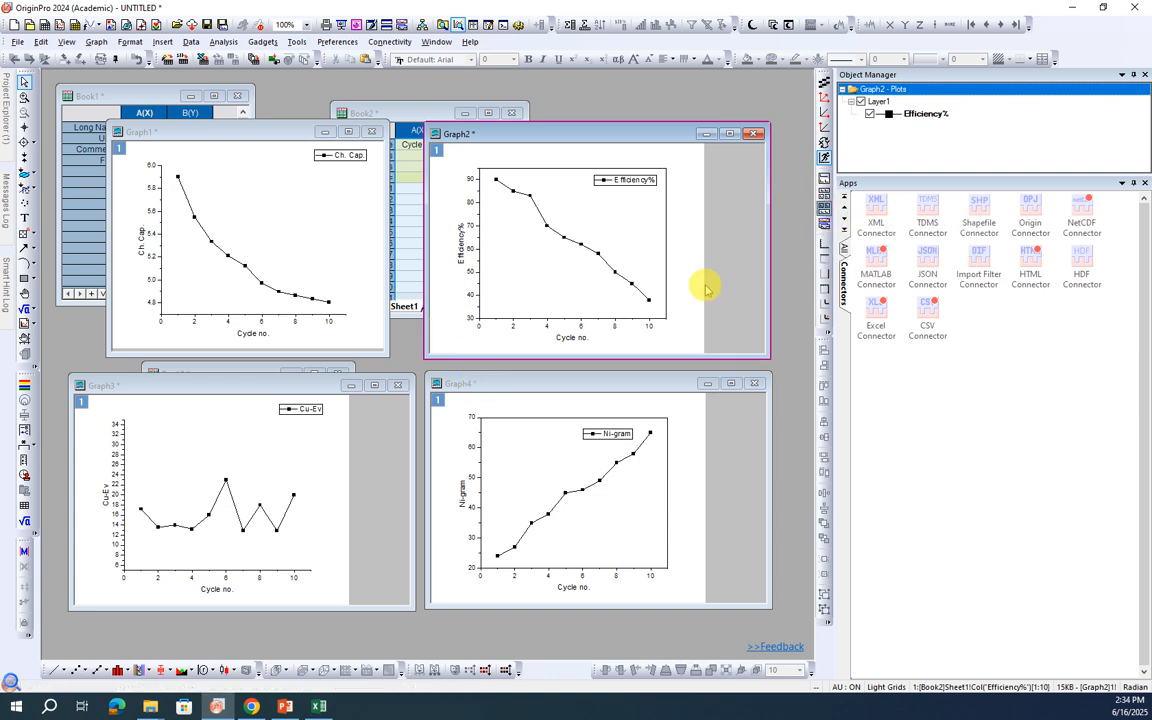
- Start another graph merge and select Graph1 through Graph4 as the graphs to combine
left_click(448, 269)
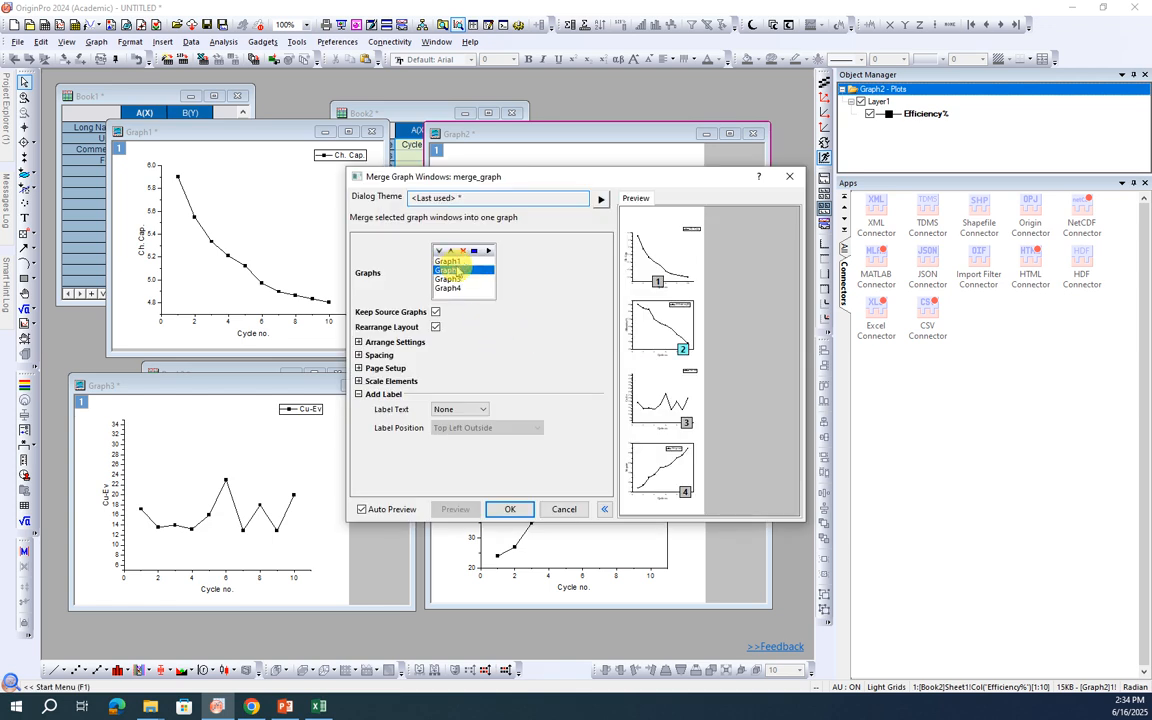
left_click(446, 261)
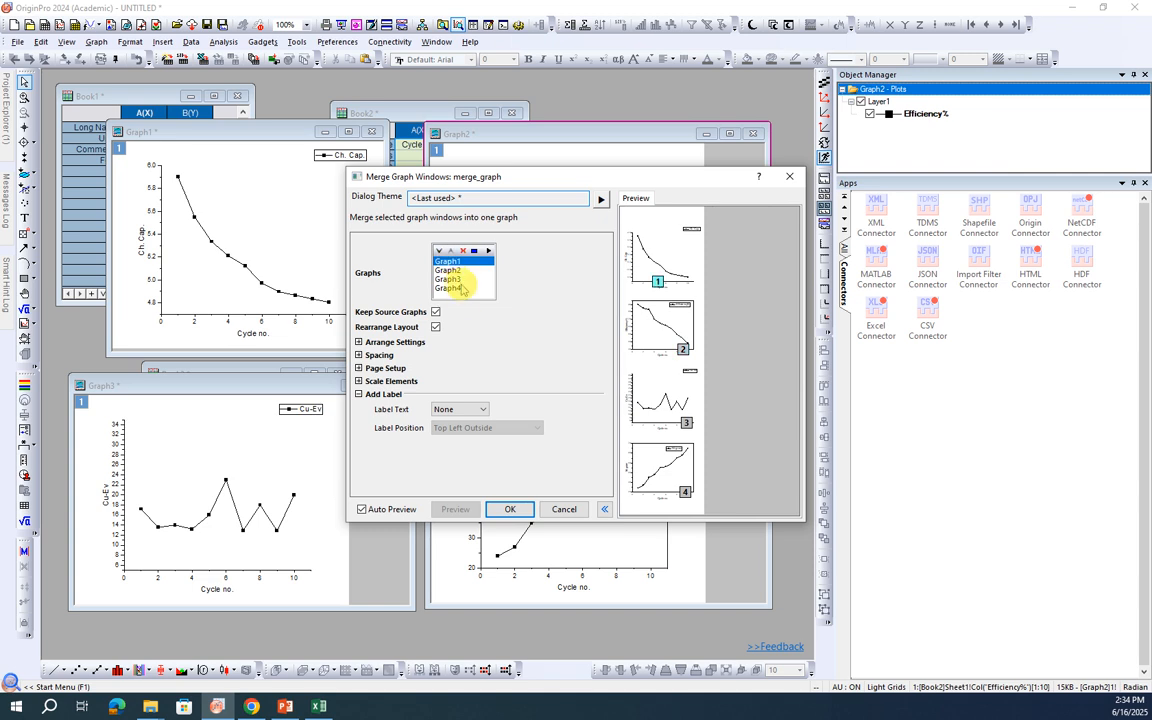
left_click(466, 287, "ctrl")
left_click(466, 262)
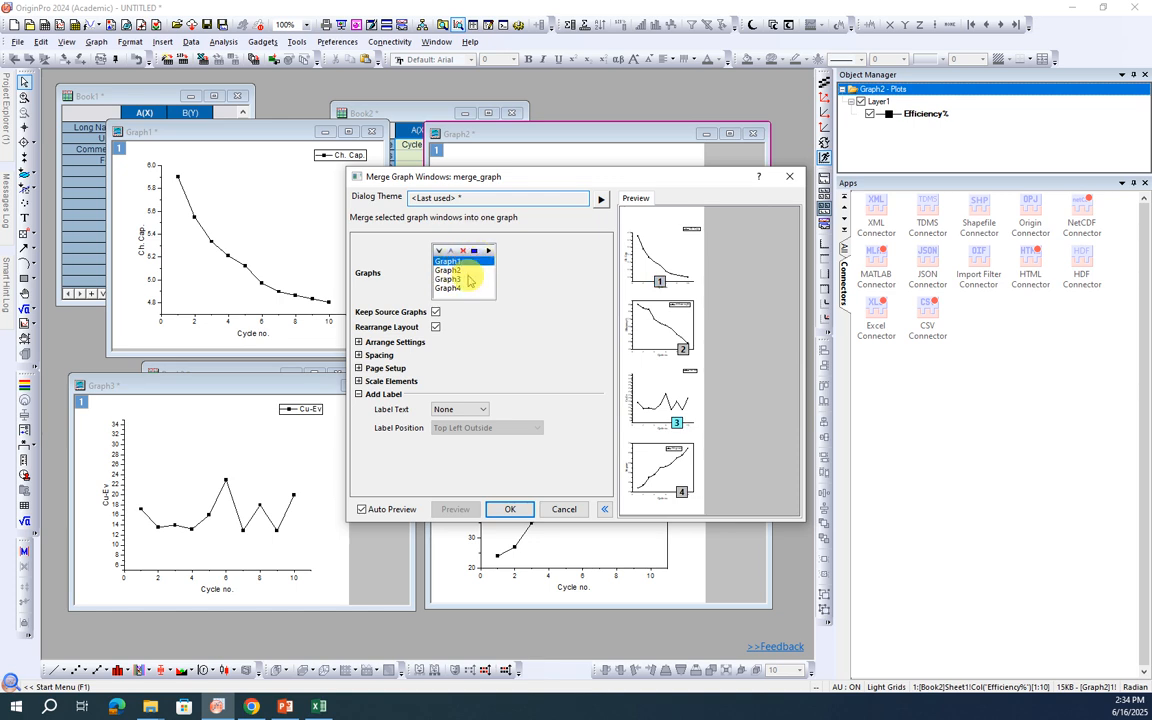
left_click(462, 287, "shift")
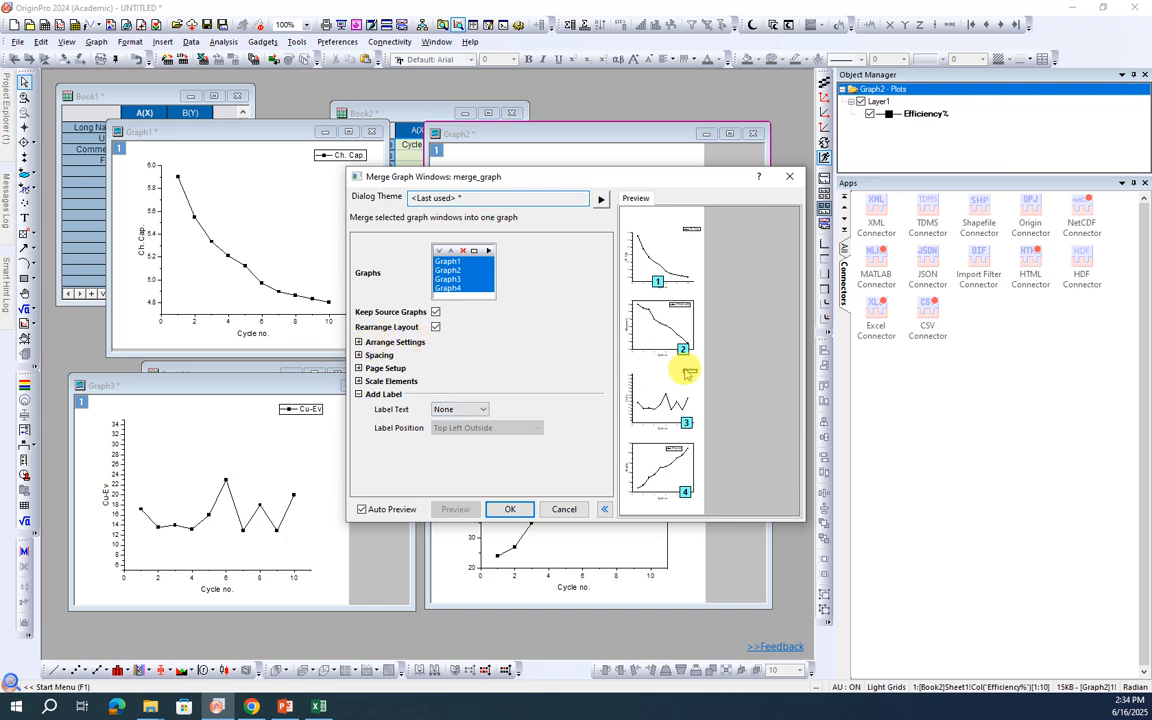
- Set the merge arrangement to 2 rows and 2 columns and create the merged graph
left_click(359, 342)
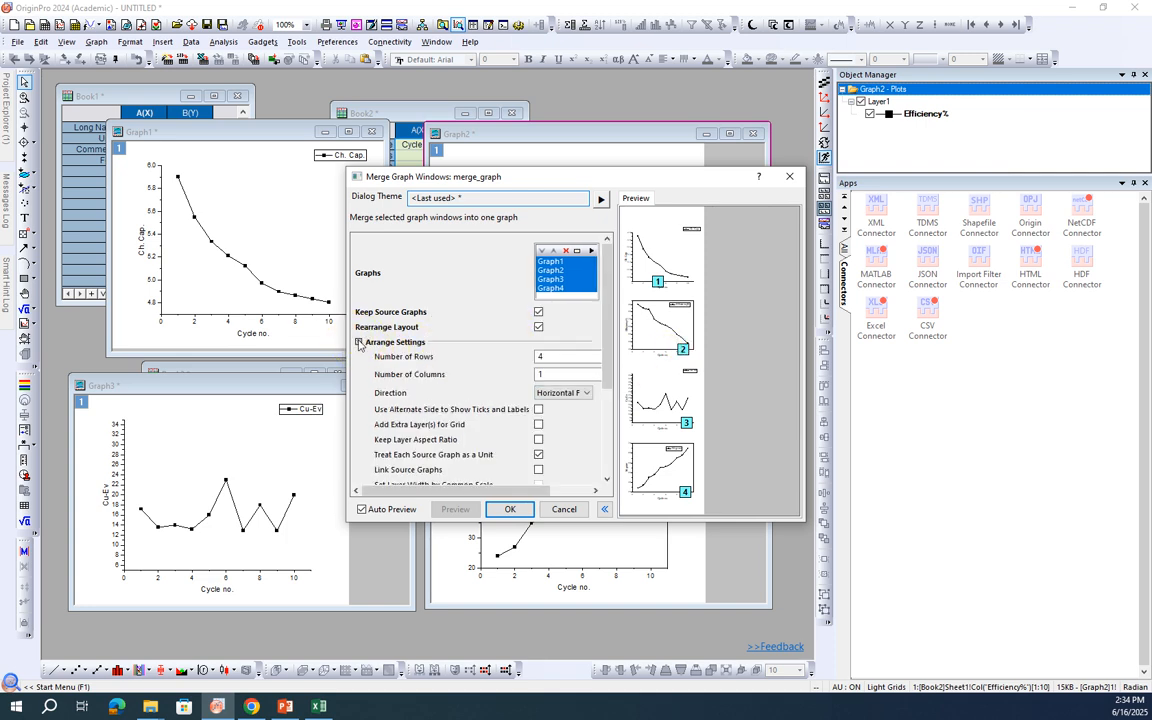
left_click(531, 358)
type("2")
left_click(541, 374)
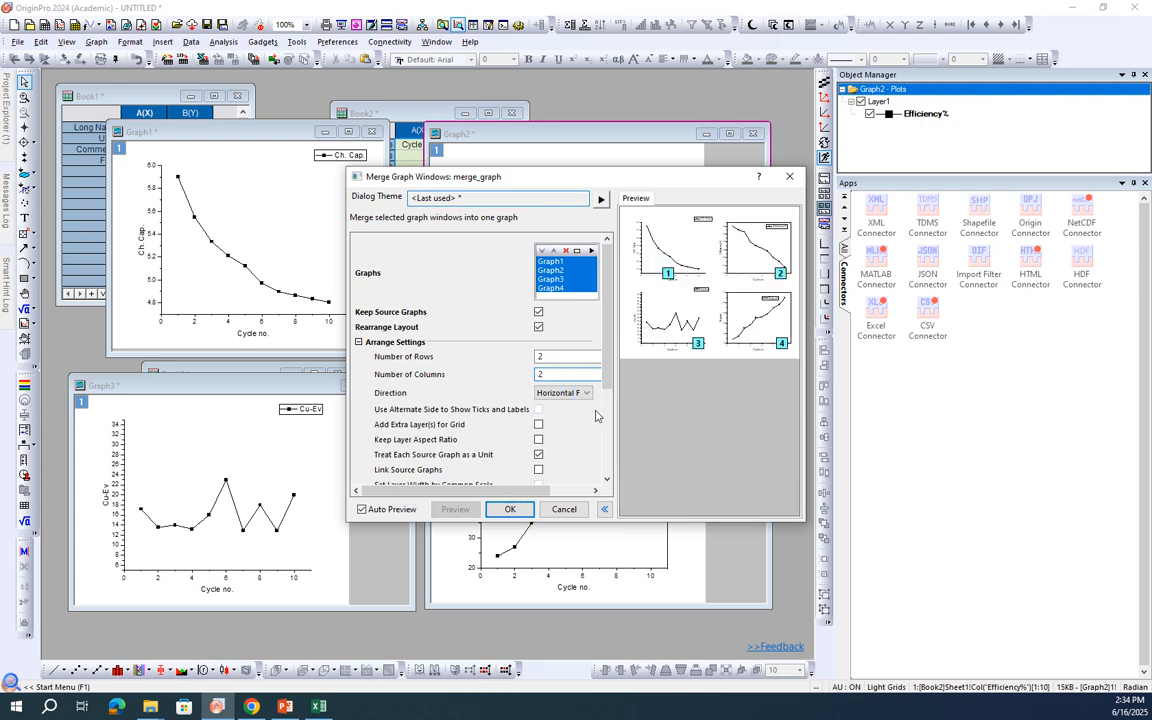
left_click(504, 512)
left_click(361, 509)
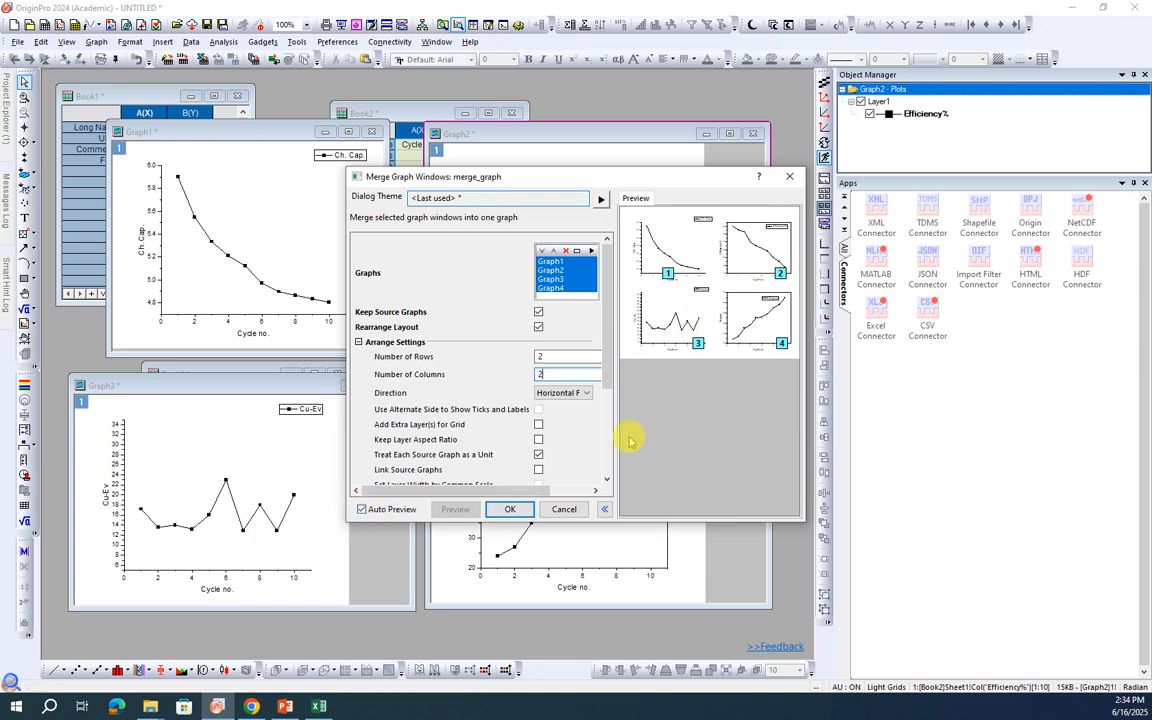
left_click(510, 509)
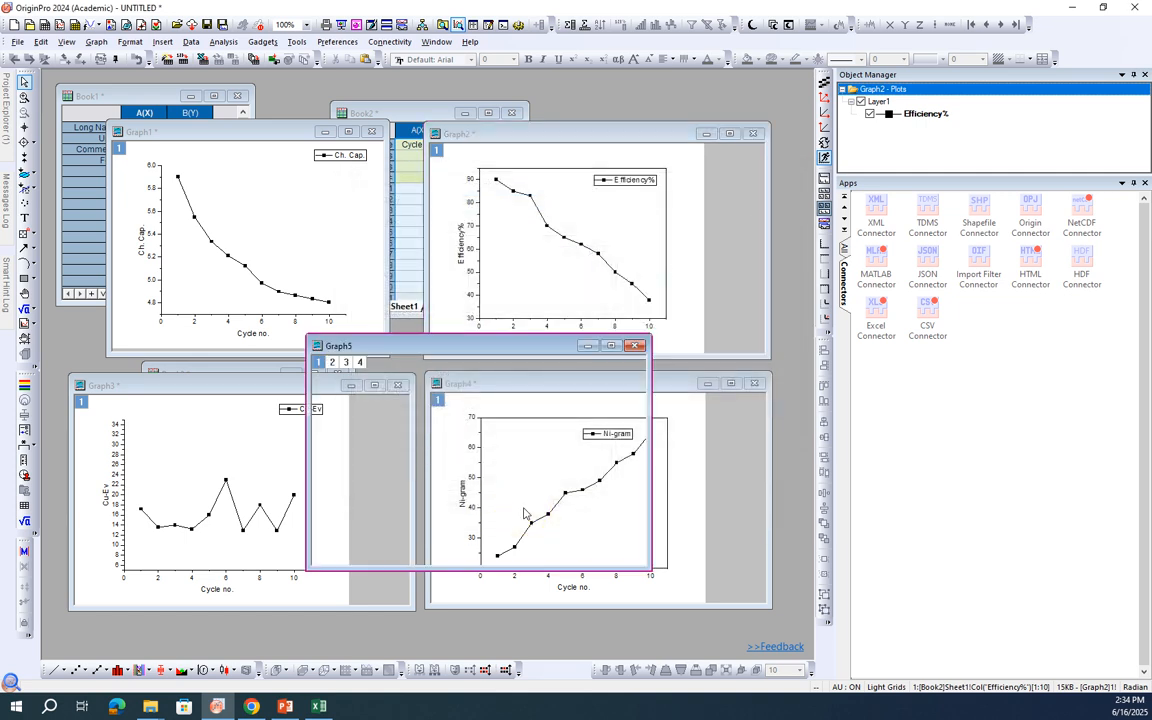
- Maximize the merged graph window and show the layer frame around the Ch. Cap. plot
left_click(610, 346)
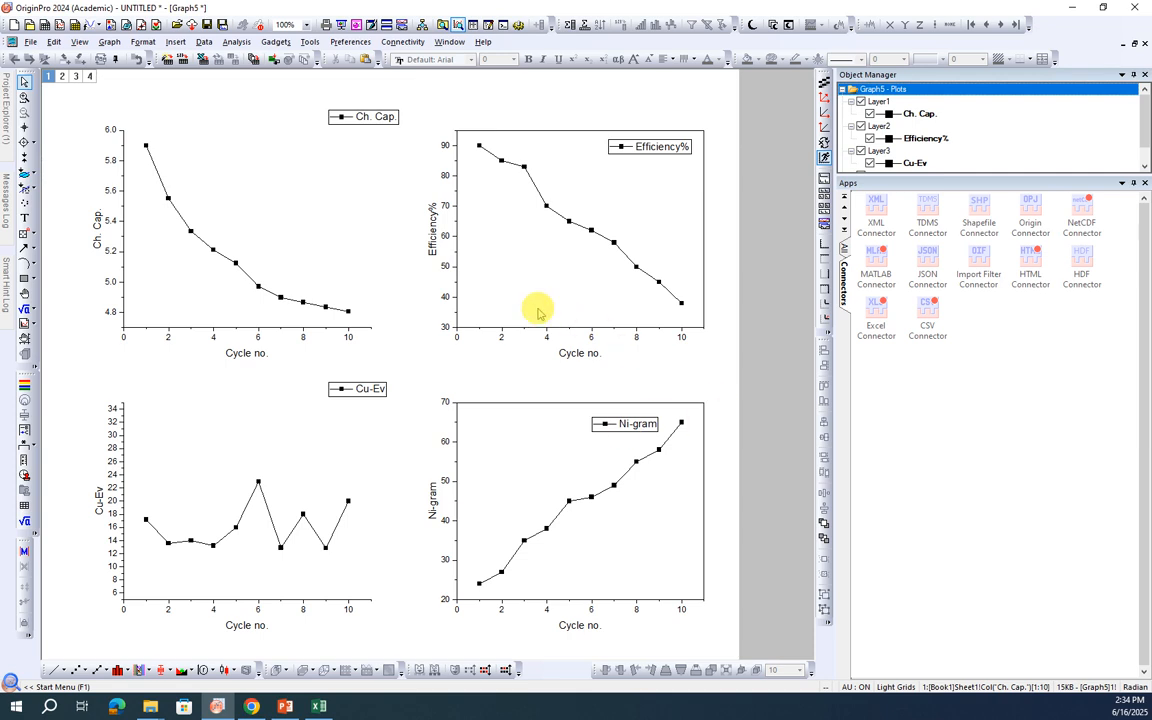
left_click(302, 230)
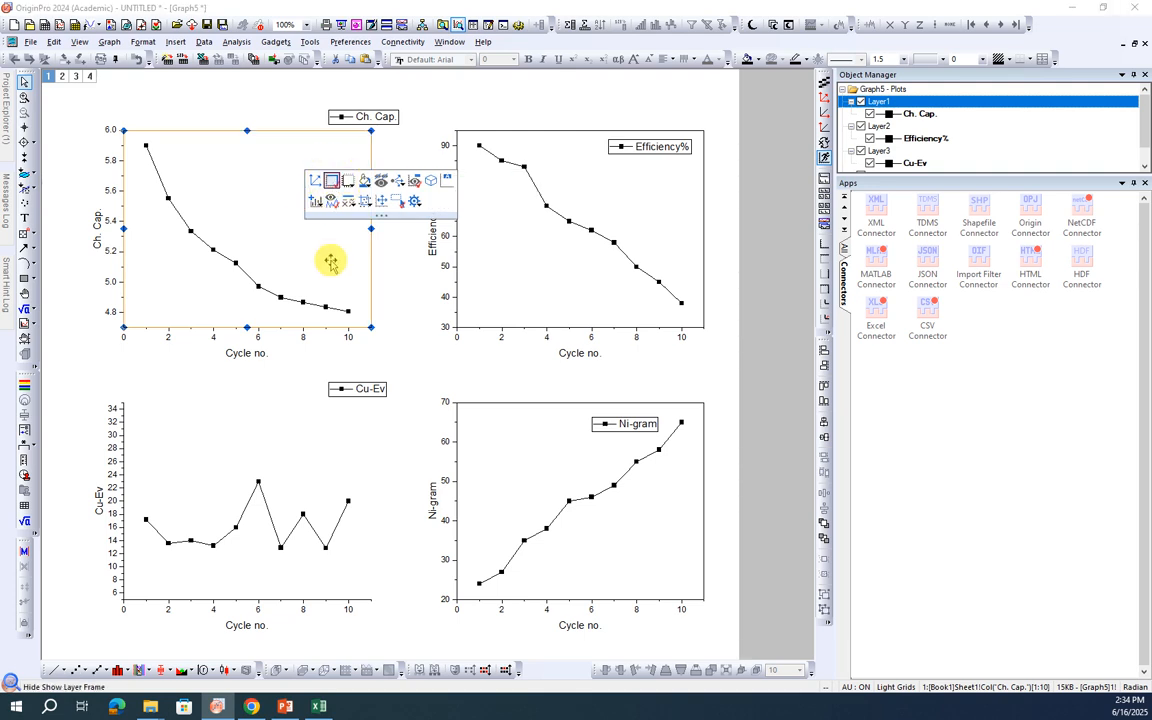
left_click(397, 289)
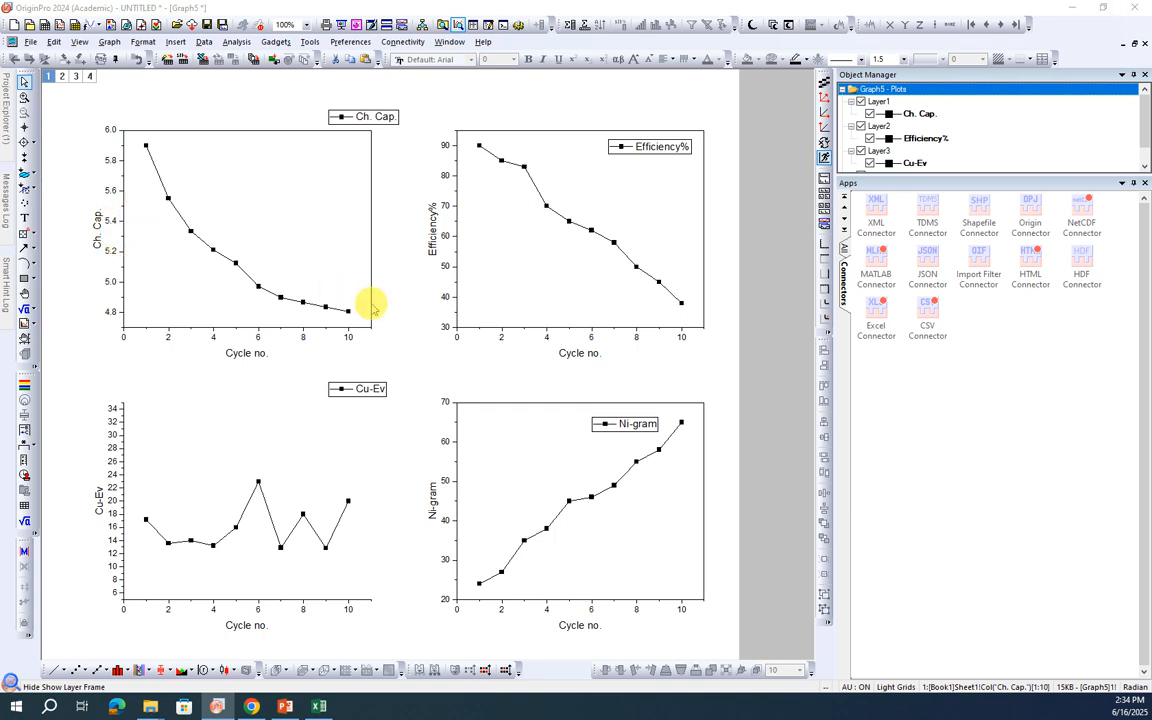
- Try starting the Ch. Cap. plot's Y axis at 0, and undo the scale change
double_click(371, 305)
type("0")
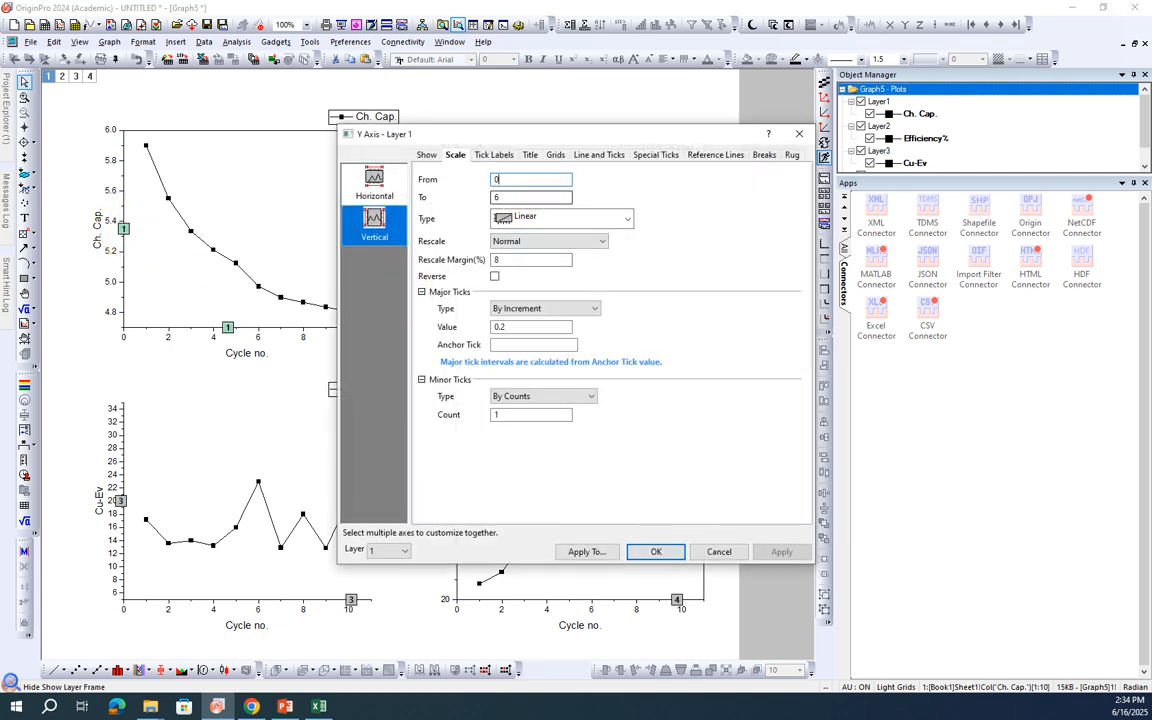
key("Return")
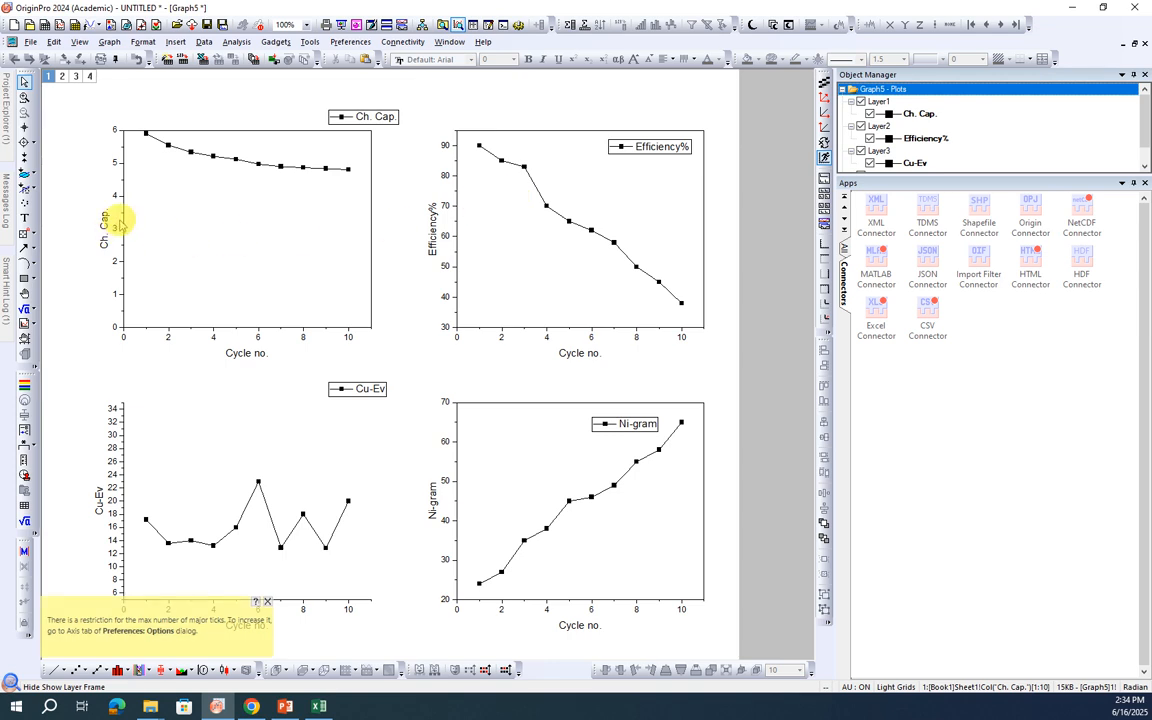
key("ctrl+z")
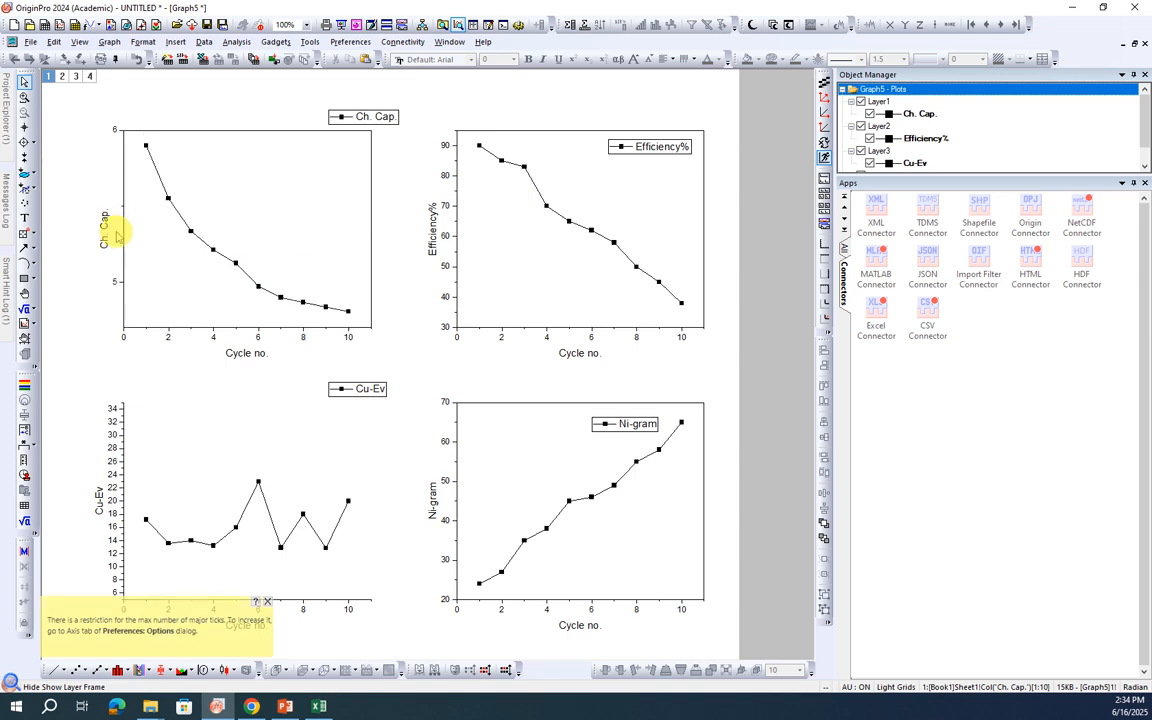
- Replace the Ch. Cap. plot's Y-axis title with XYZ and check that axis's scale settings
double_click(104, 229)
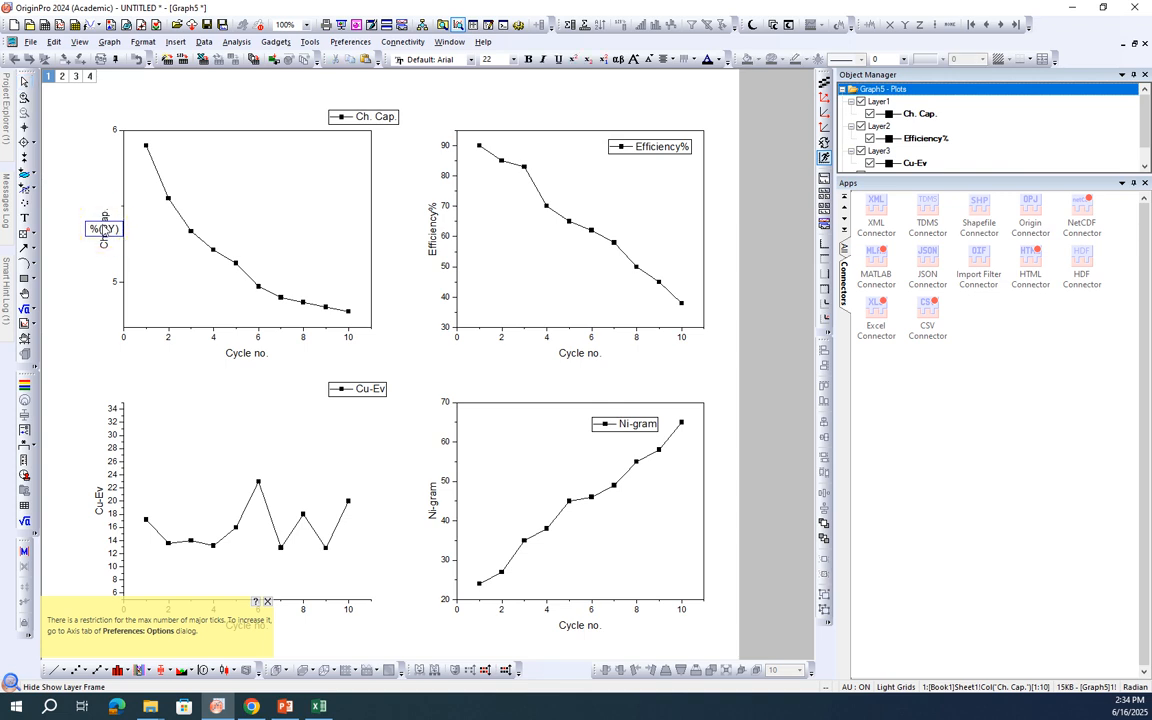
double_click(104, 229)
key("BackSpace")
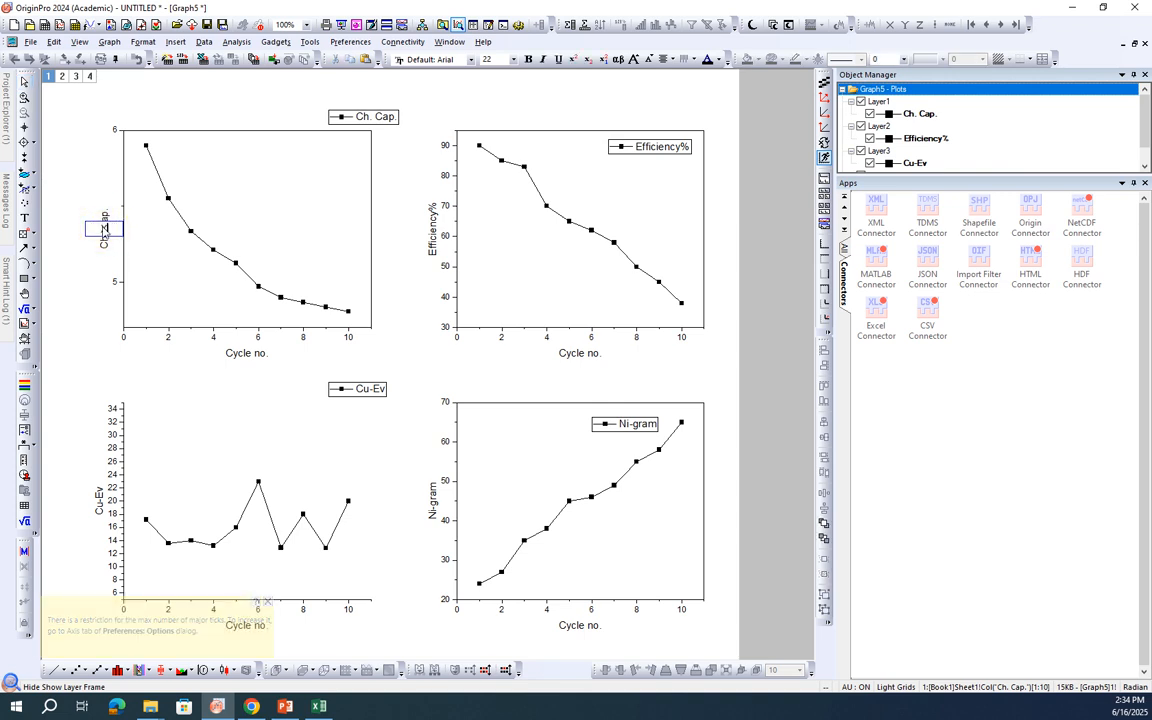
type("XYZ")
left_click(159, 292)
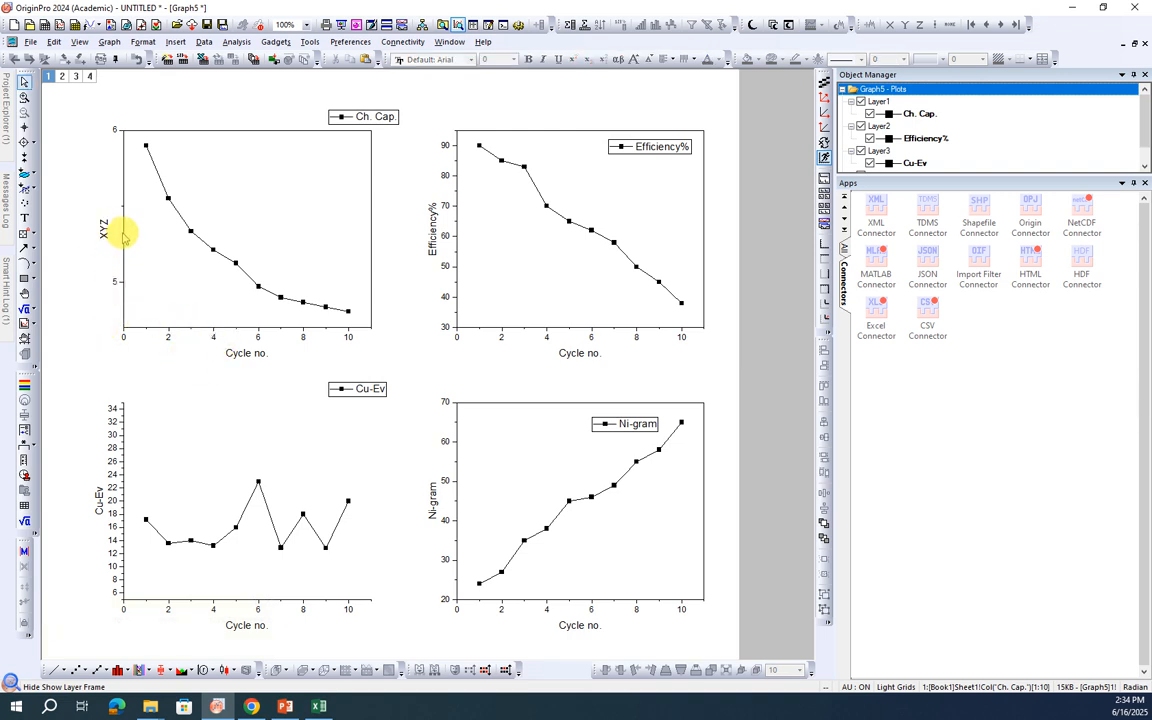
double_click(122, 233)
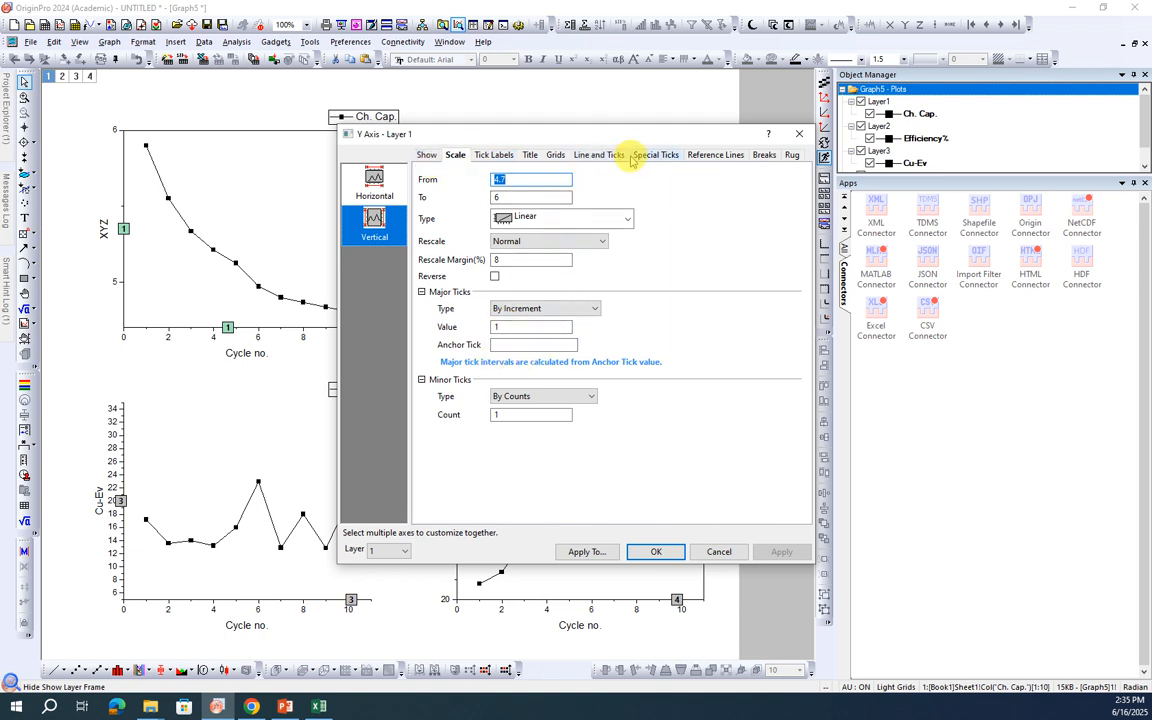
left_click(657, 552)
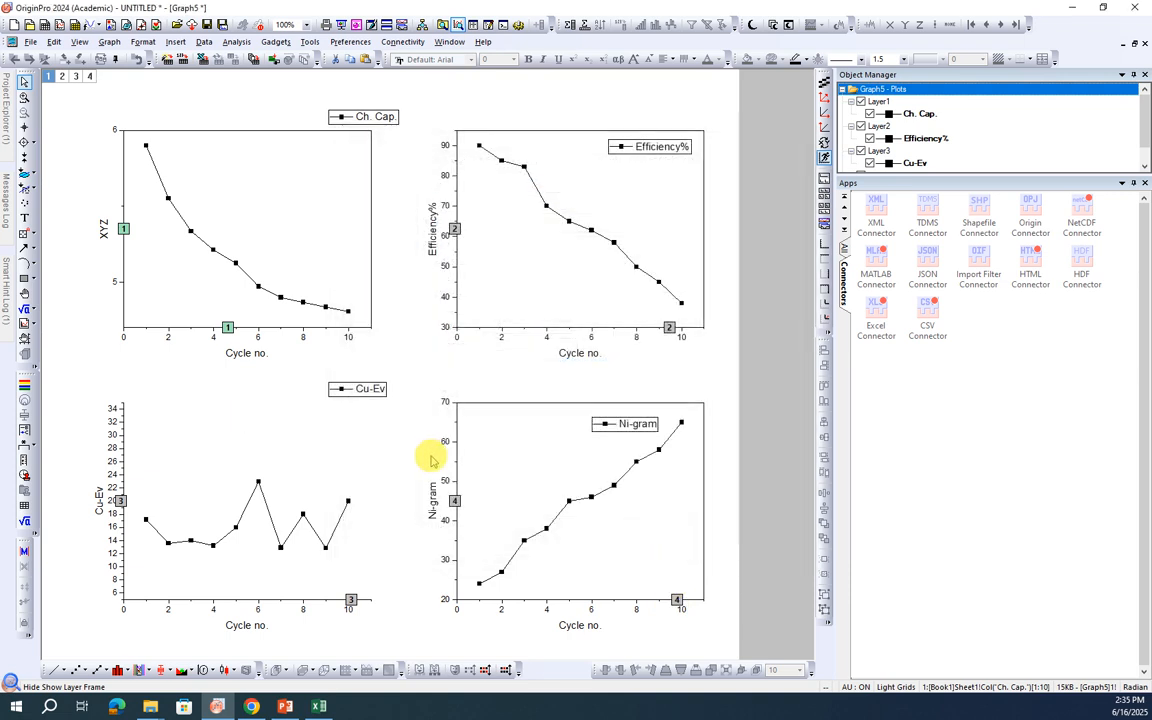
- Restore the merged graph window's size and copy the graph as a PNG image at 300 DPI and 100% size
left_click(1133, 44)
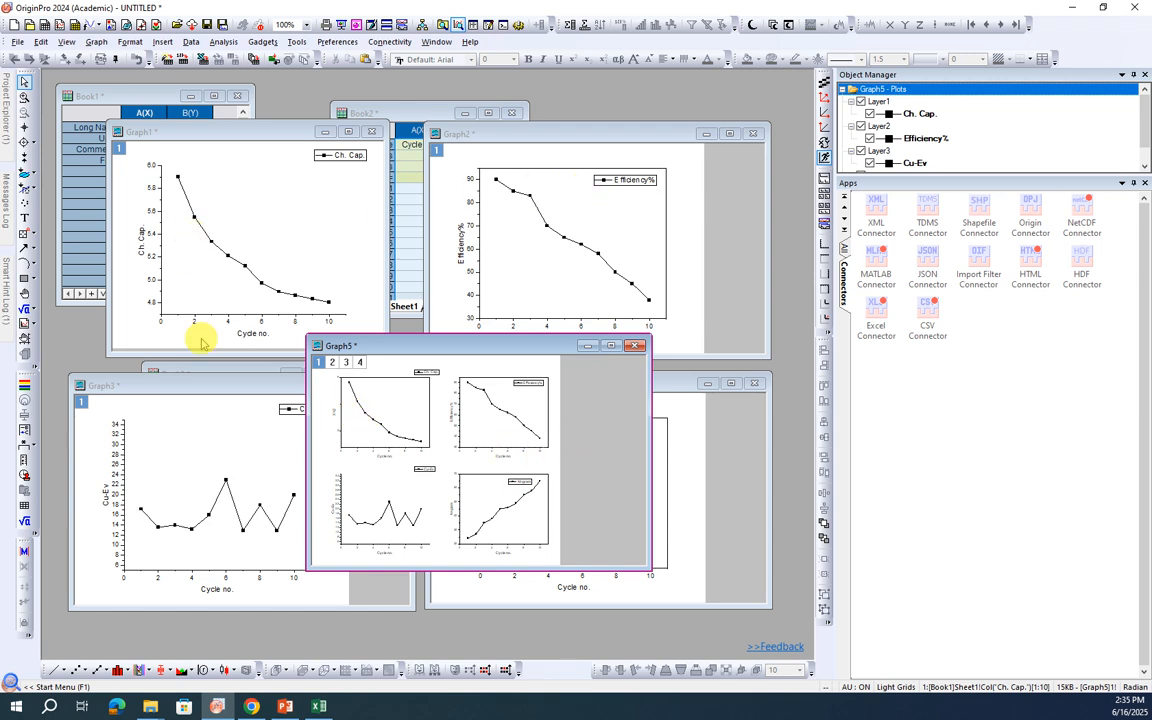
right_click(553, 470)
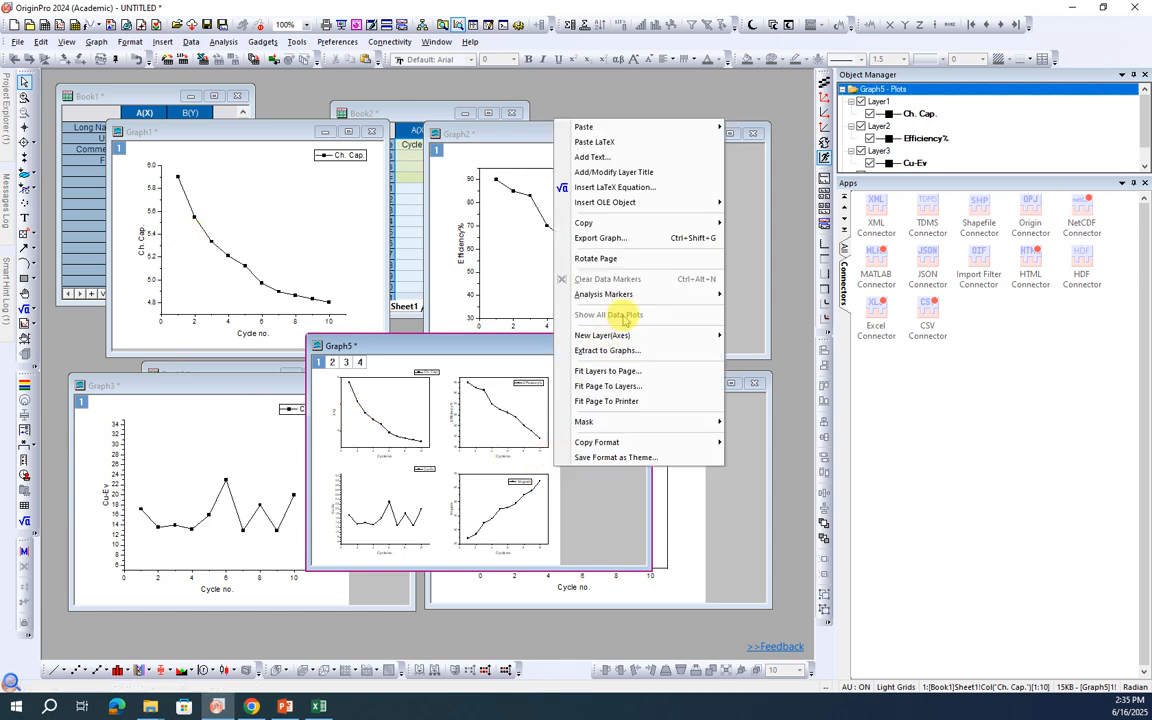
mouse_move(706, 228)
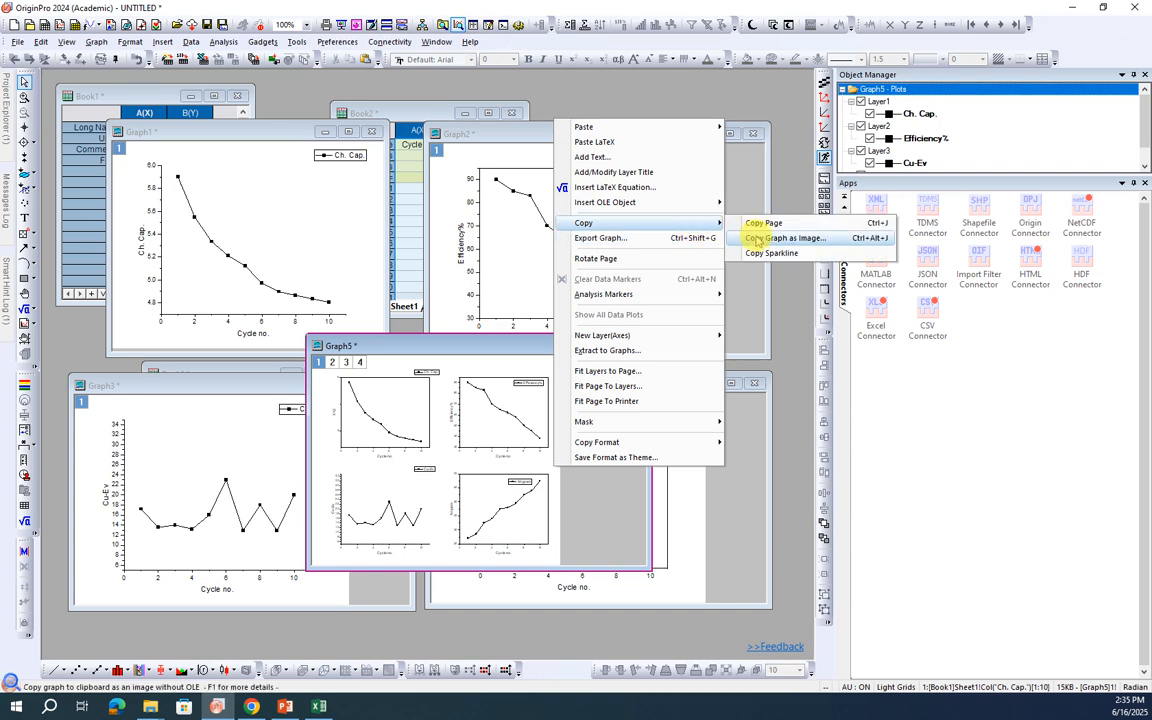
left_click(768, 238)
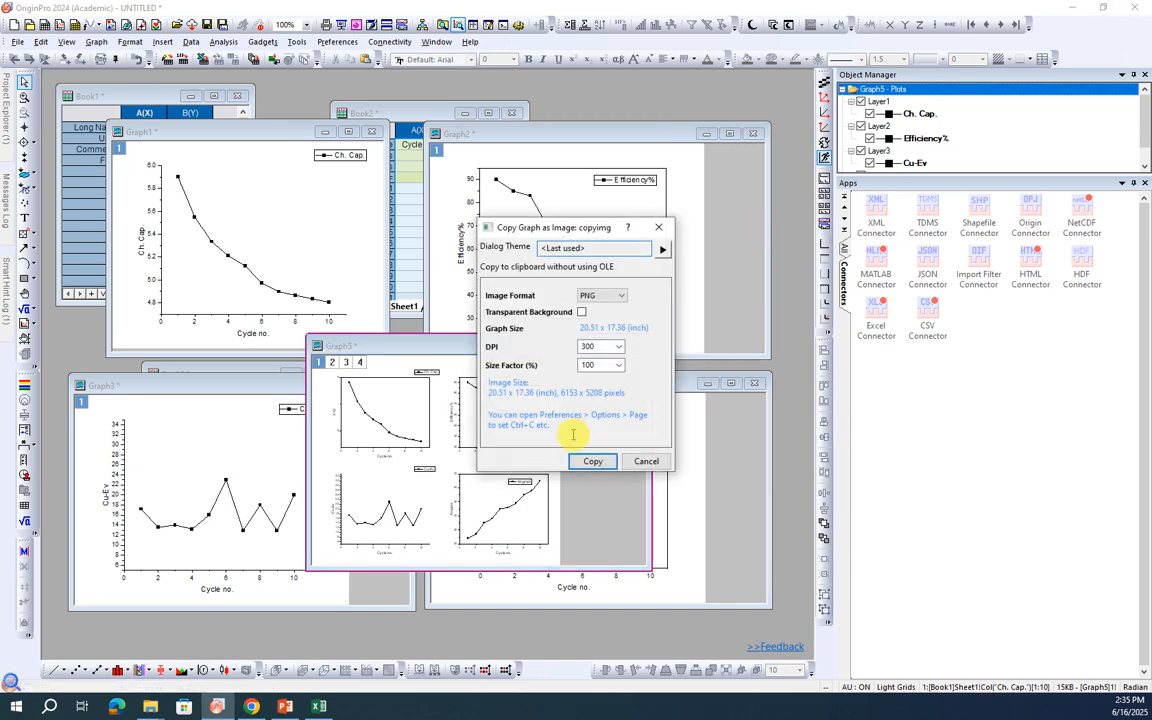
left_click(592, 462)
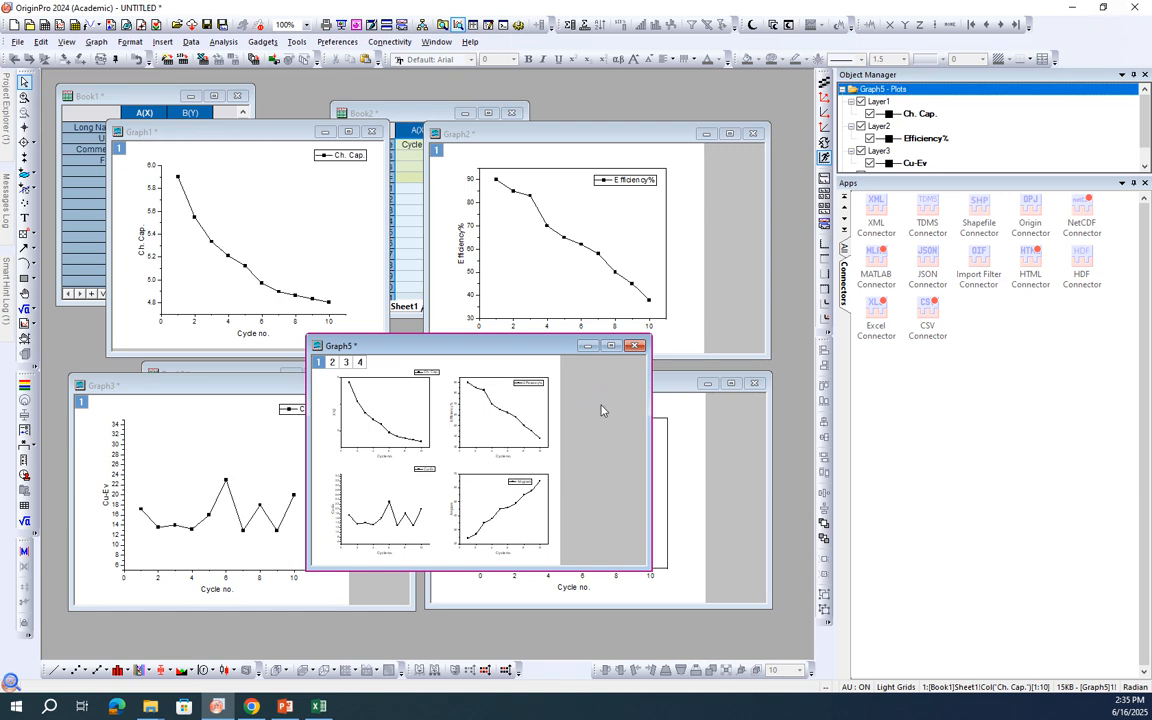
- Switch to the Origin presentation in PowerPoint
left_click(285, 706)
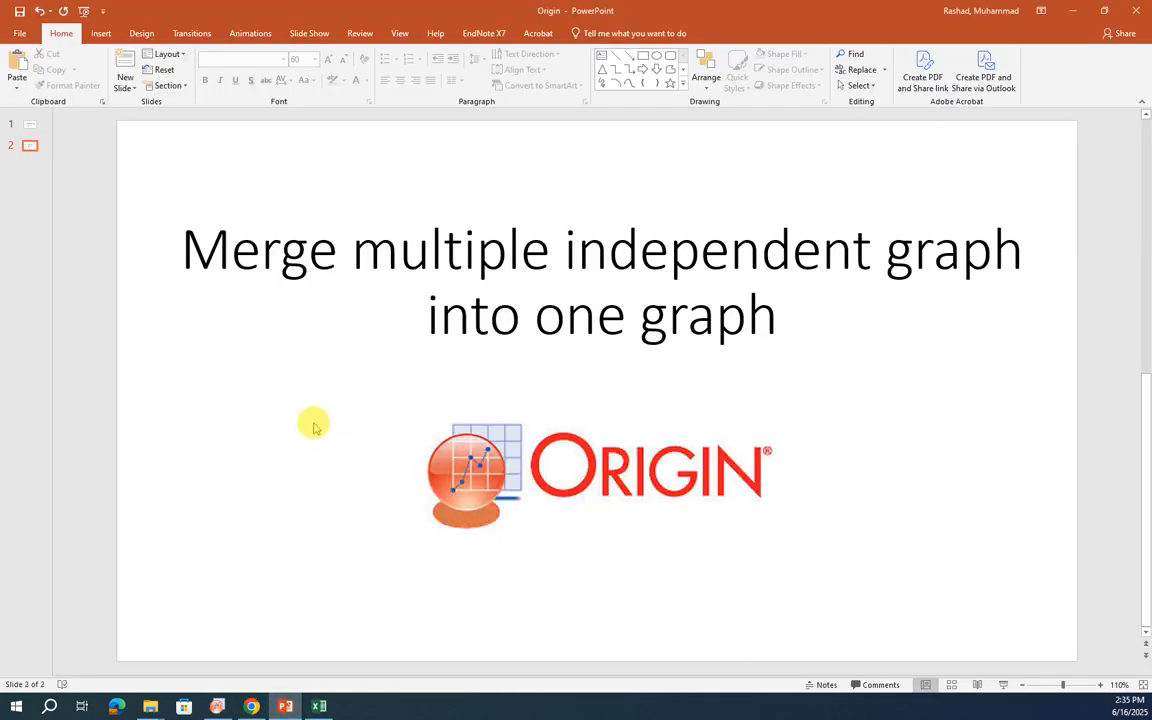